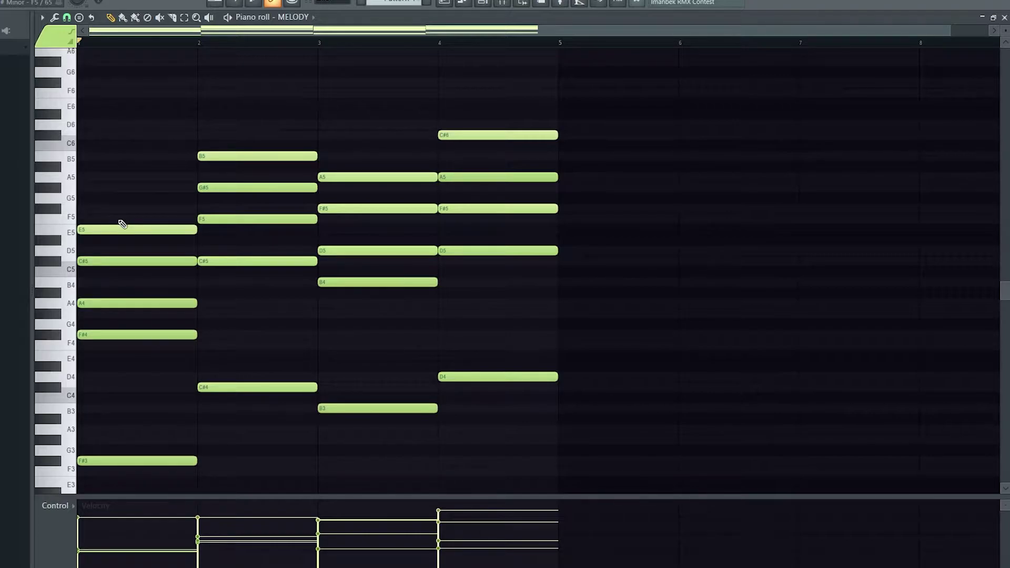
Step: Highlight the low bass note of each of the four chords in turn
scroll(181, 227, "down", 5)
left_click_drag(159, 272, 185, 372)
left_click_drag(257, 162, 265, 248)
left_click_drag(383, 183, 392, 263)
left_click_drag(485, 195, 490, 241)
left_click(469, 318)
right_click(471, 322)
Step: Highlight the upper notes of all four chords above their bass notes, and clear the selection
scroll(322, 304, "up", 5)
left_click_drag(156, 345, 151, 213)
left_click_drag(263, 263, 264, 108)
left_click_drag(379, 287, 400, 167)
left_click_drag(473, 255, 489, 123)
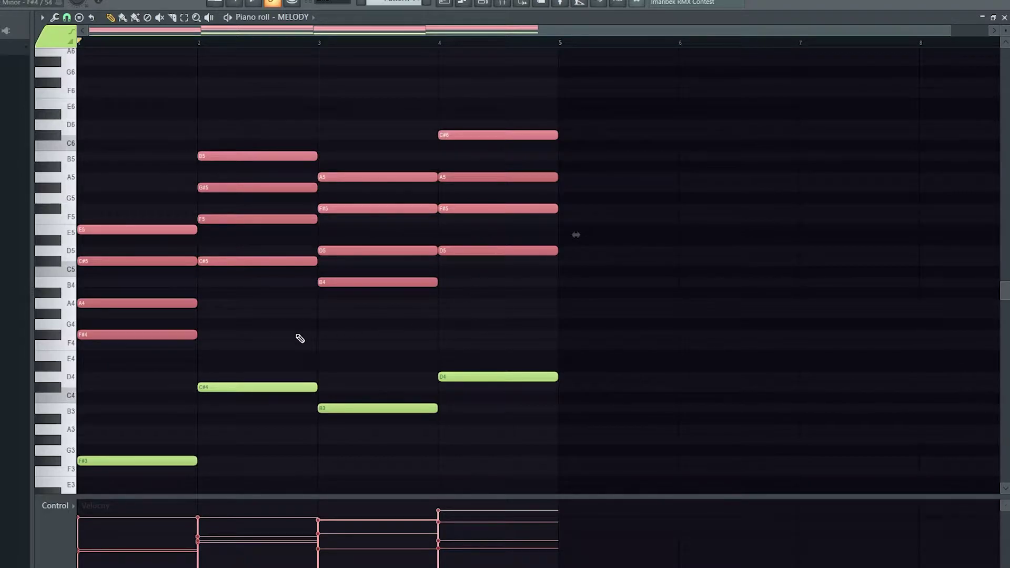
left_click(301, 340)
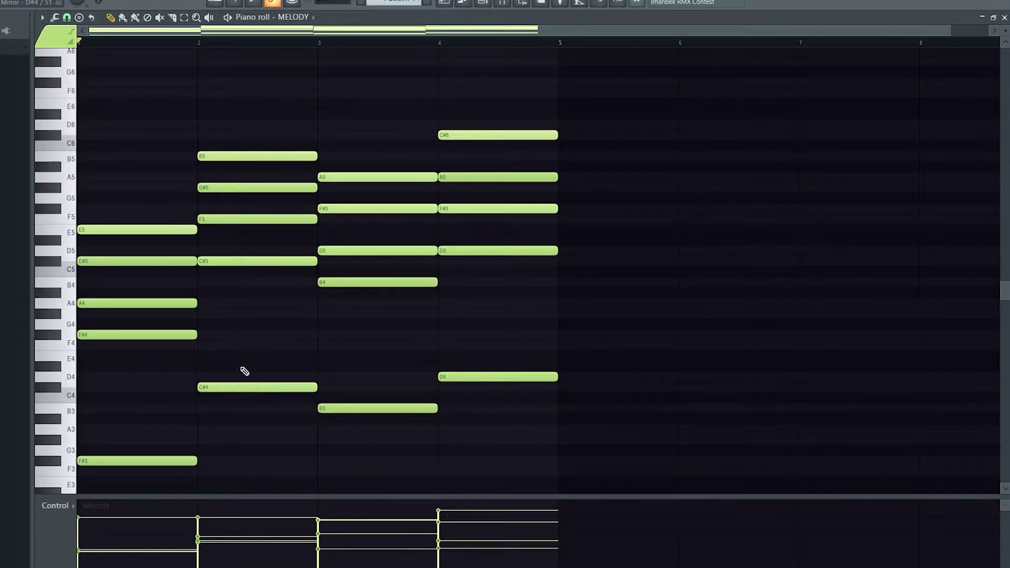
Step: Try moving the first chord's F#4 and A4 notes up one octave beside the second chord's notes, and restore their original pitch
left_click_drag(192, 361, 158, 299)
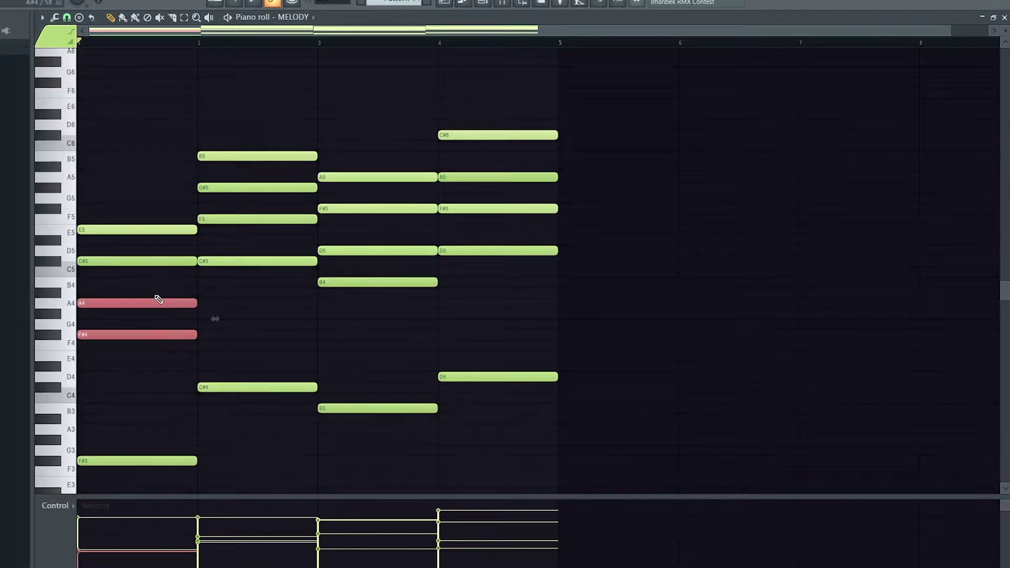
key("ctrl+Up")
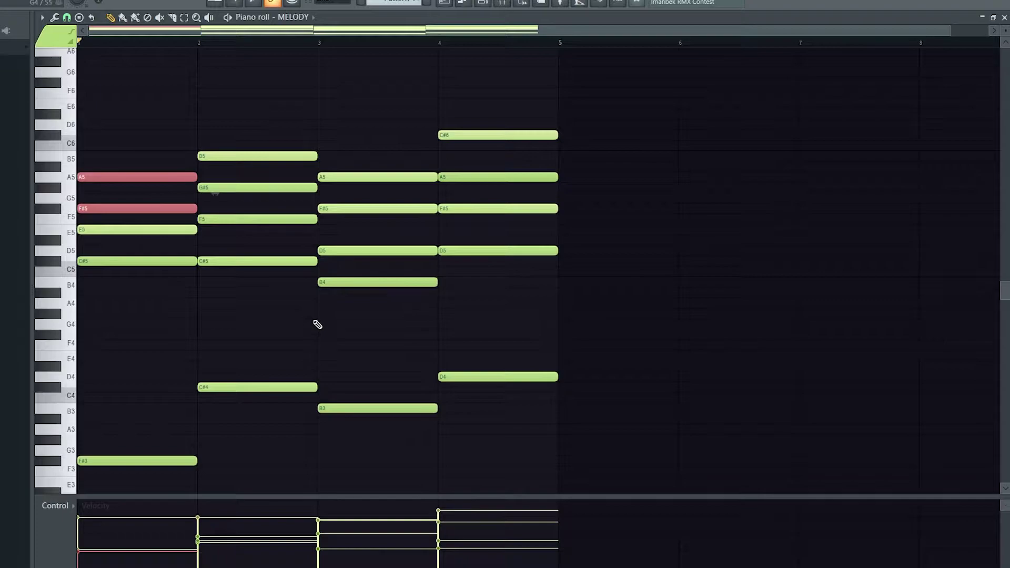
left_click_drag(137, 144, 176, 264)
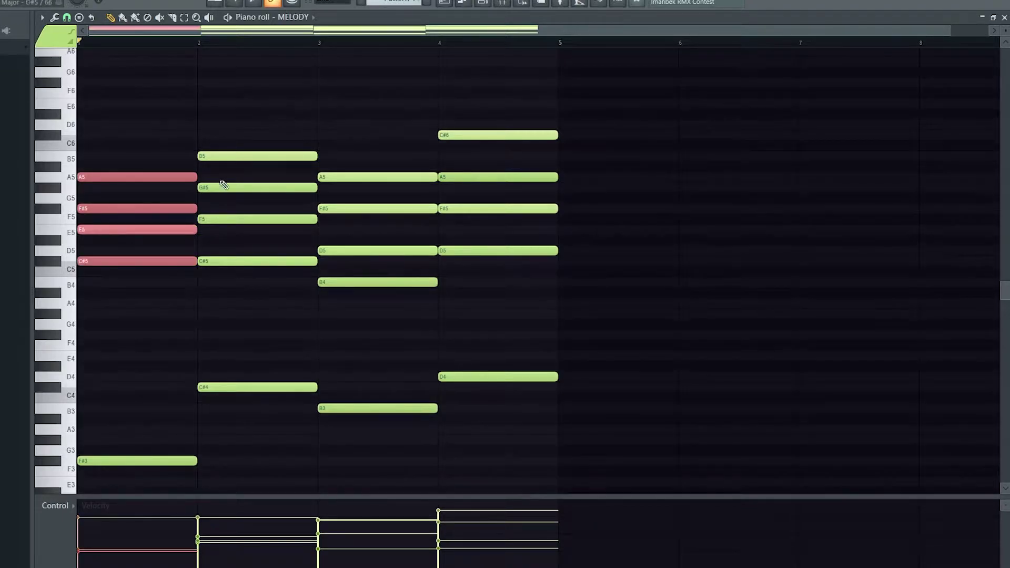
left_click_drag(250, 119, 298, 261)
left_click(133, 138)
right_click(139, 134)
left_click_drag(156, 212, 228, 125)
key("ctrl+Down")
right_click(231, 126)
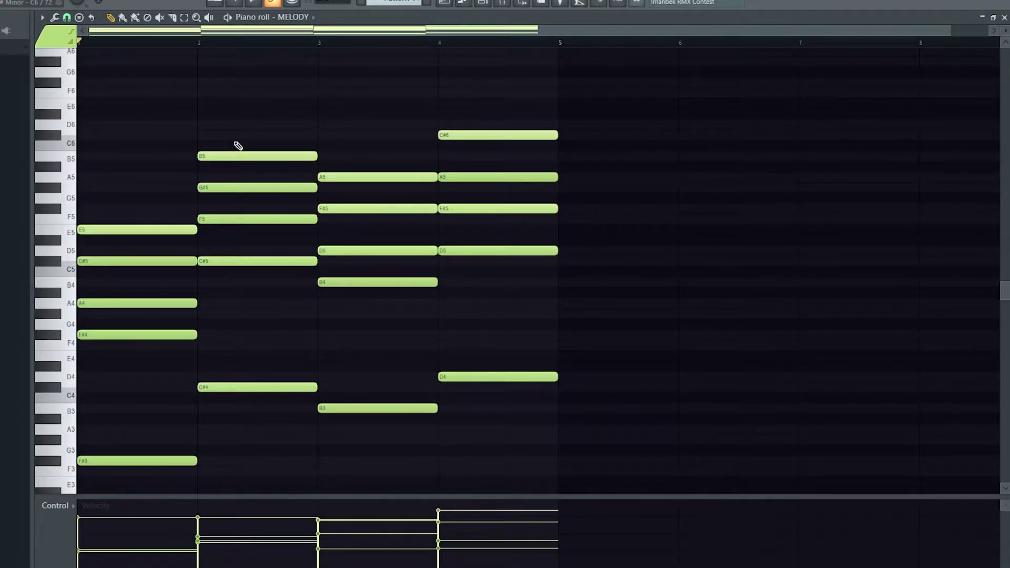
Step: Play back the progression and add G#5 to the first chord, C#6 to the third and E6 to the fourth
key("space")
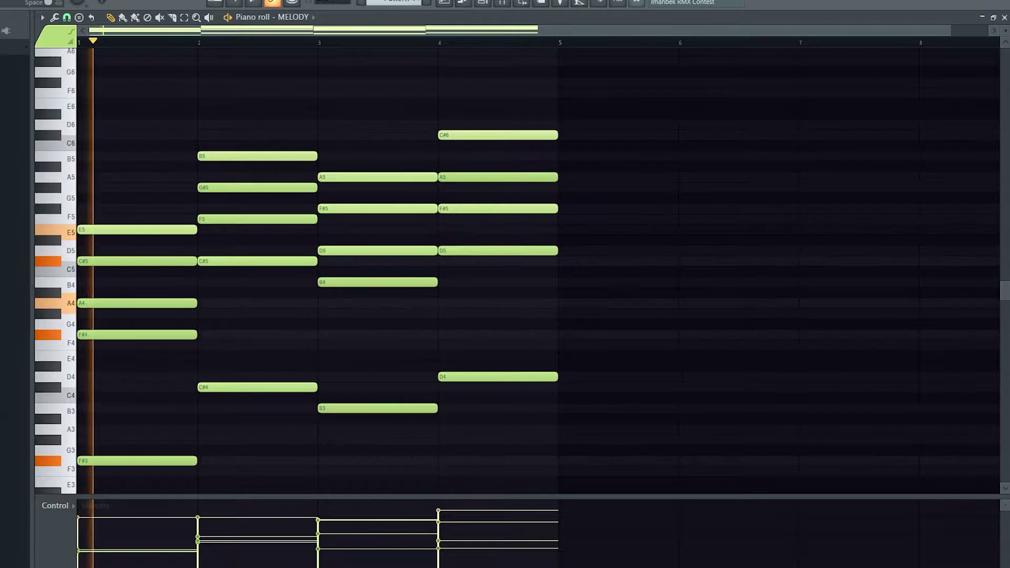
key("space")
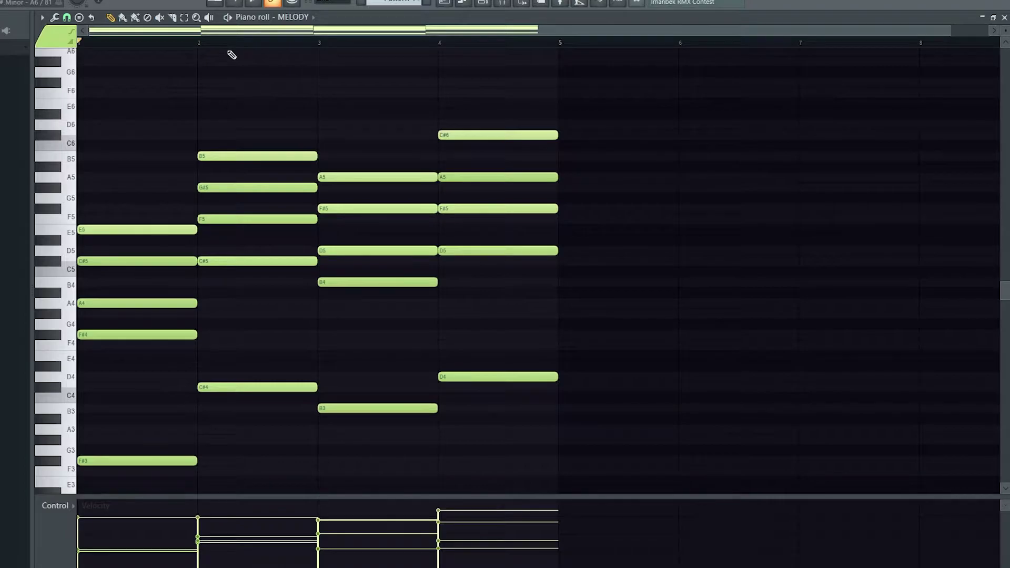
left_click(90, 187)
left_click(221, 94)
left_click(336, 135)
left_click(458, 103)
key("space")
left_click_drag(221, 93, 221, 125)
right_click(220, 125)
scroll(574, 420, "down", 1)
left_click(54, 17)
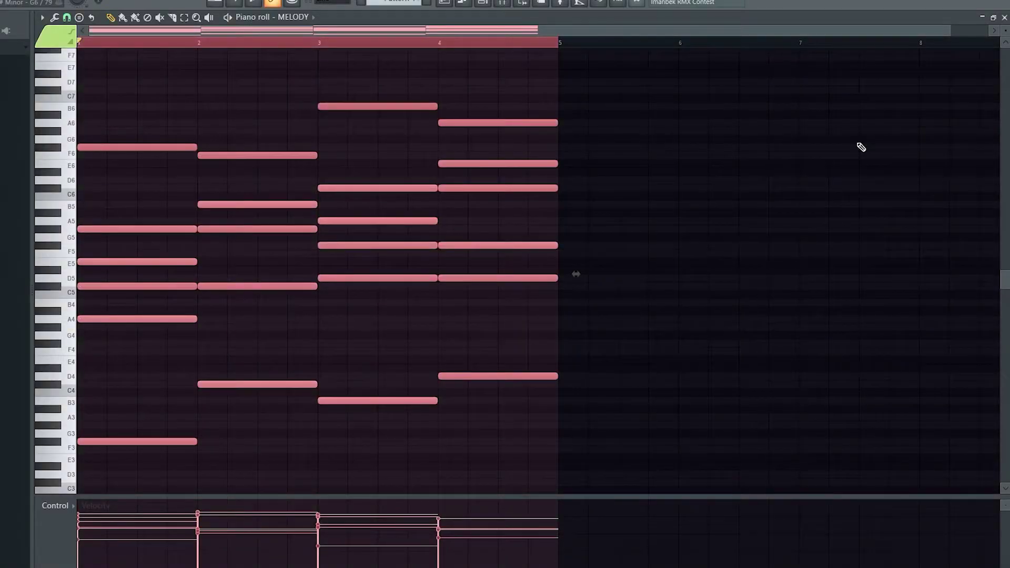
scroll(557, 113, "down", 2)
scroll(556, 113, "up", 2)
left_click(315, 47)
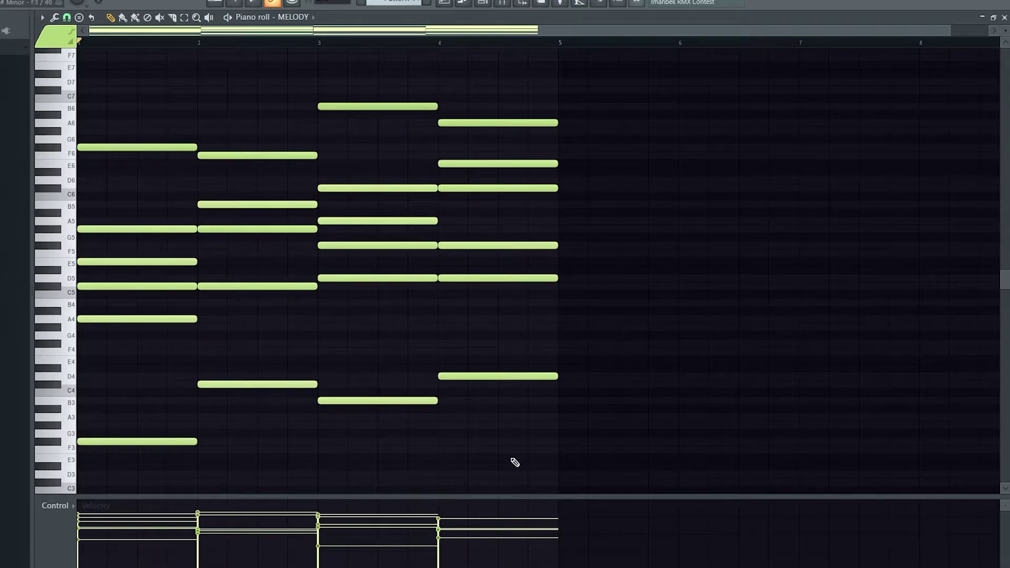
Step: Apply the Strum tool to all chord notes with a strong start time strength and audition the wide strum
key("ctrl+a")
scroll(574, 338, "up", 3)
left_click(54, 17)
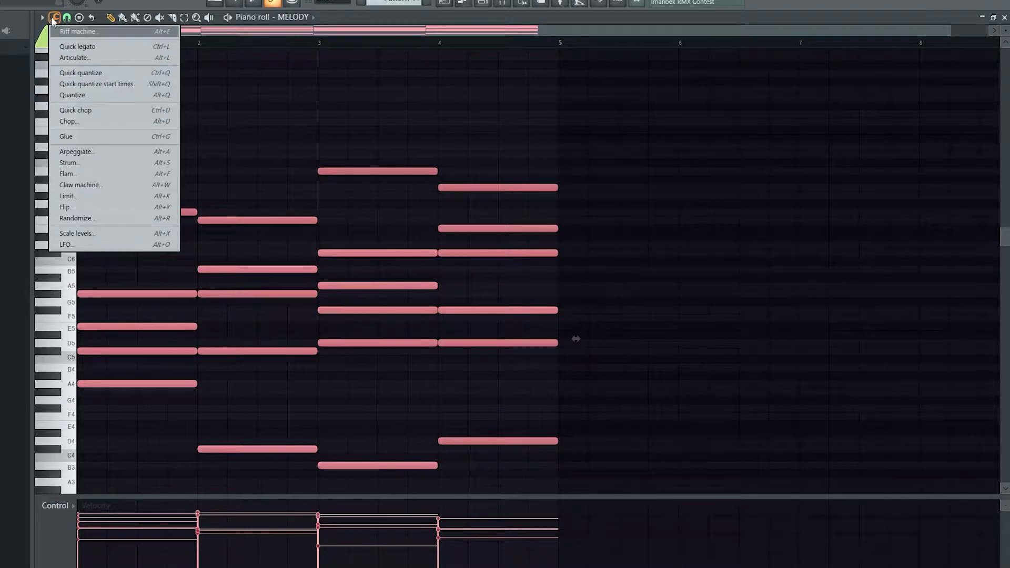
left_click(102, 162)
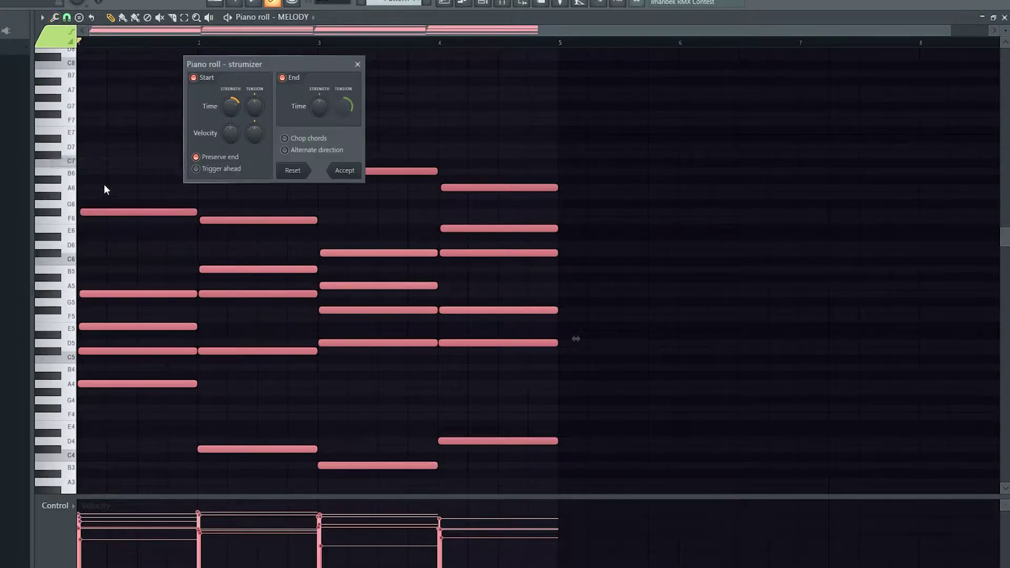
left_click_drag(232, 107, 231, 94)
left_click_drag(271, 68, 479, 76)
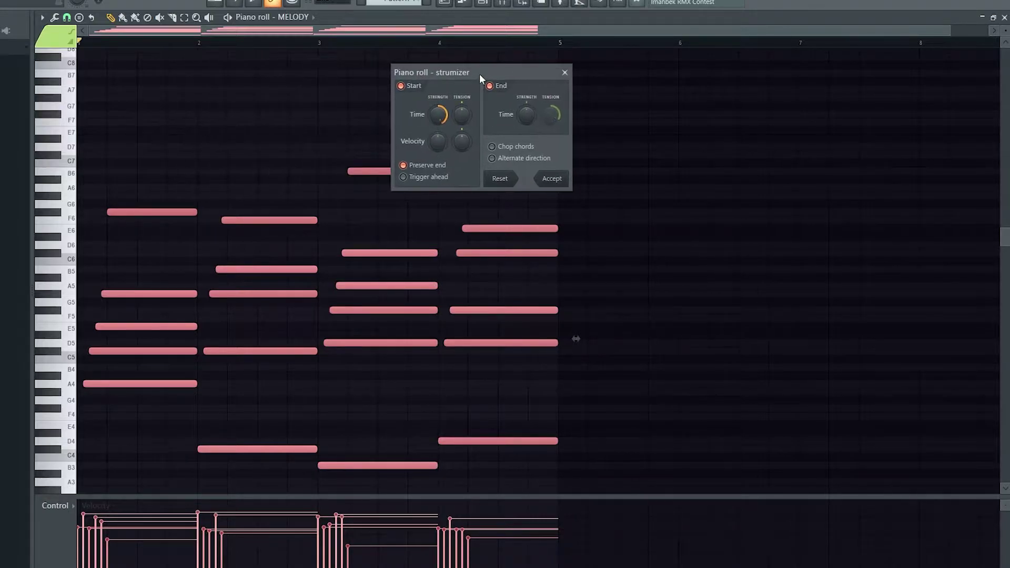
key("space")
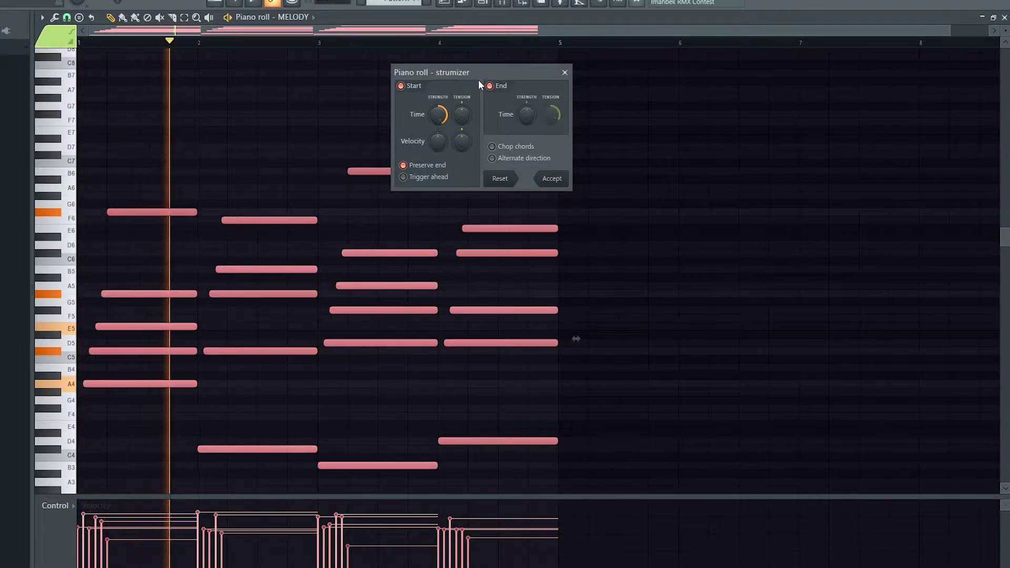
key("space")
Step: Reduce the strum's start time strength to a slight offset, audition the chords and accept the strum
mouse_move(442, 114)
left_mouse_down()
mouse_move(442, 129)
mouse_move(442, 119)
left_mouse_up()
key("space")
key("space")
key("space")
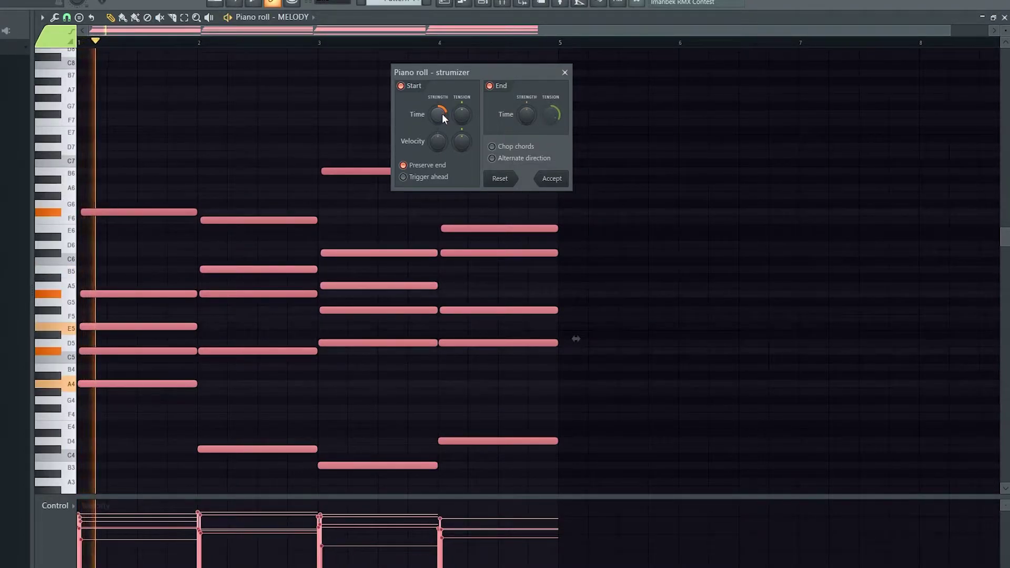
key("space")
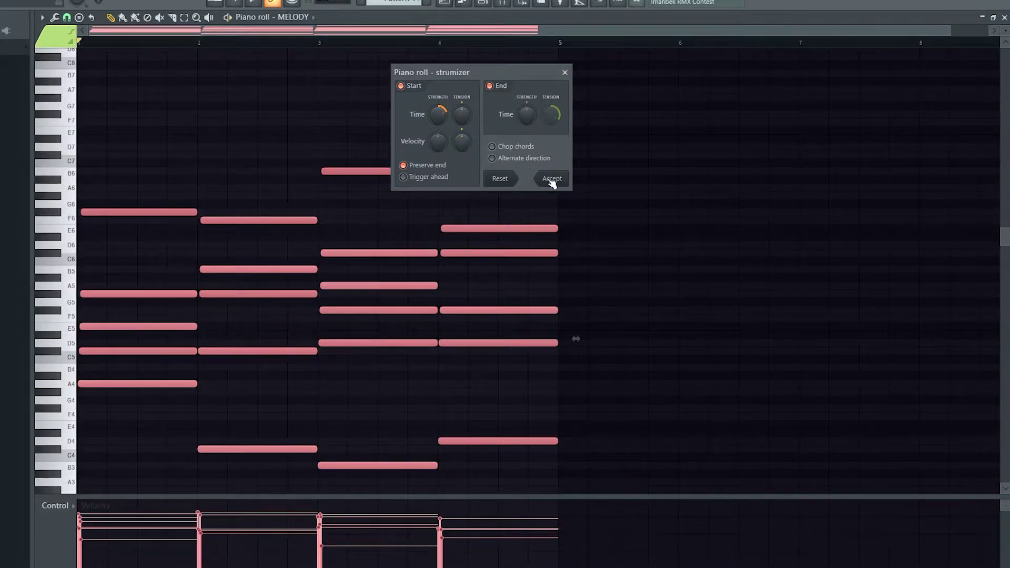
left_click(551, 179)
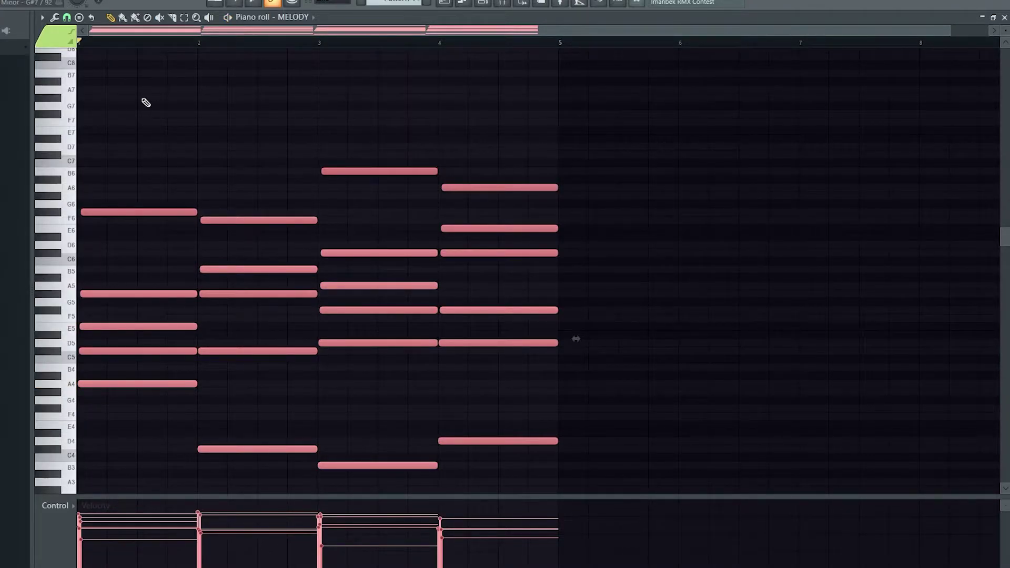
Step: Load RC-20 Retro Color into the first effect slot of mixer Insert 1
left_click(224, 107)
key("F6")
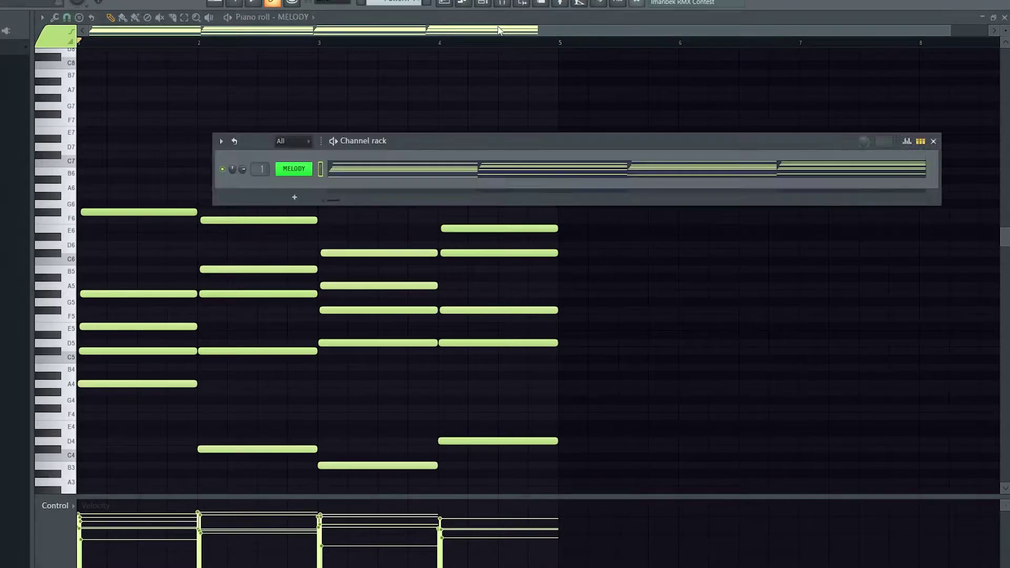
left_click(502, 3)
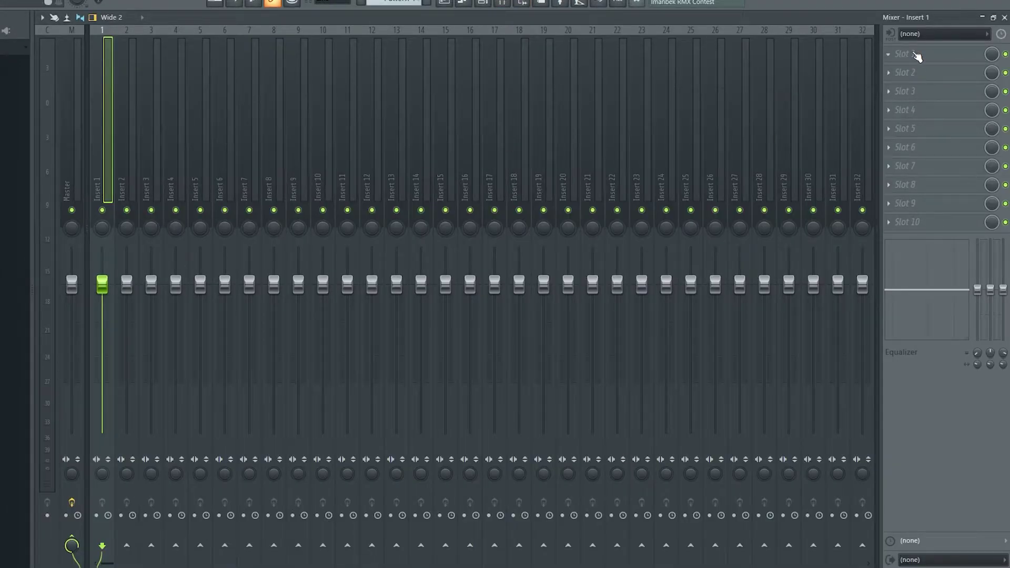
left_click(916, 55)
left_click(829, 113)
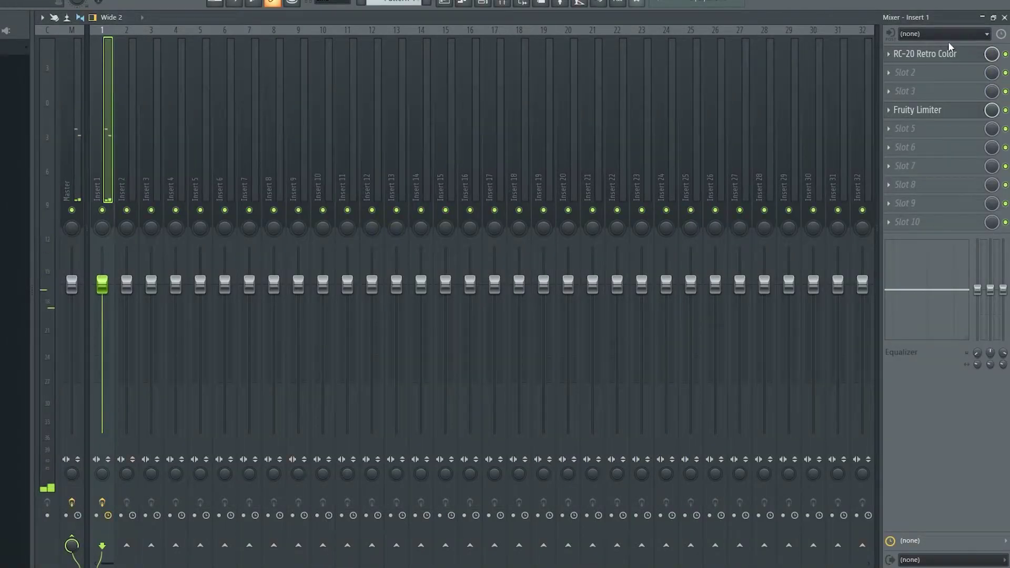
Step: Review the RC-20 Retro Color and Fruity Limiter settings on Insert 1
left_click(942, 52)
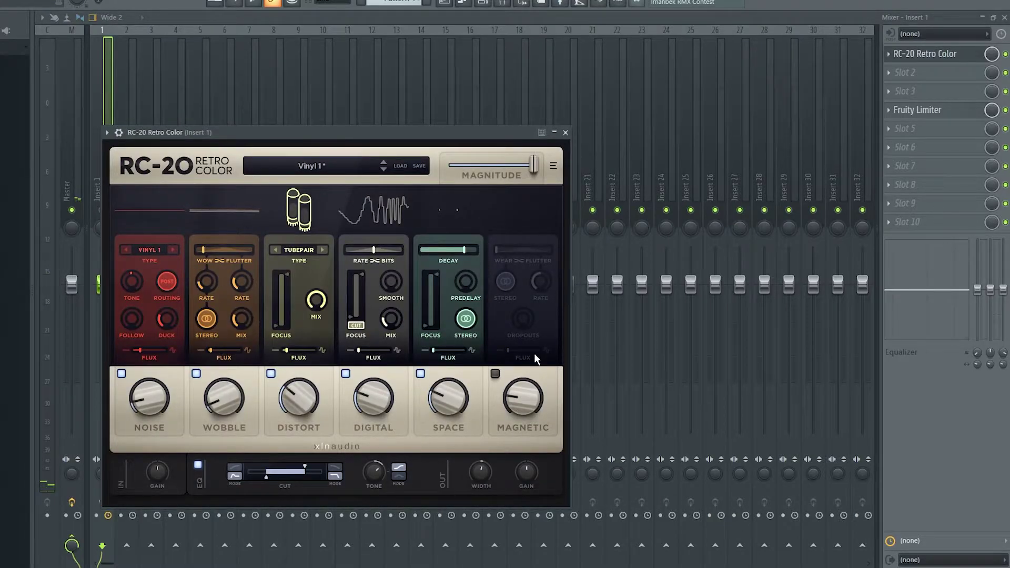
left_click(916, 110)
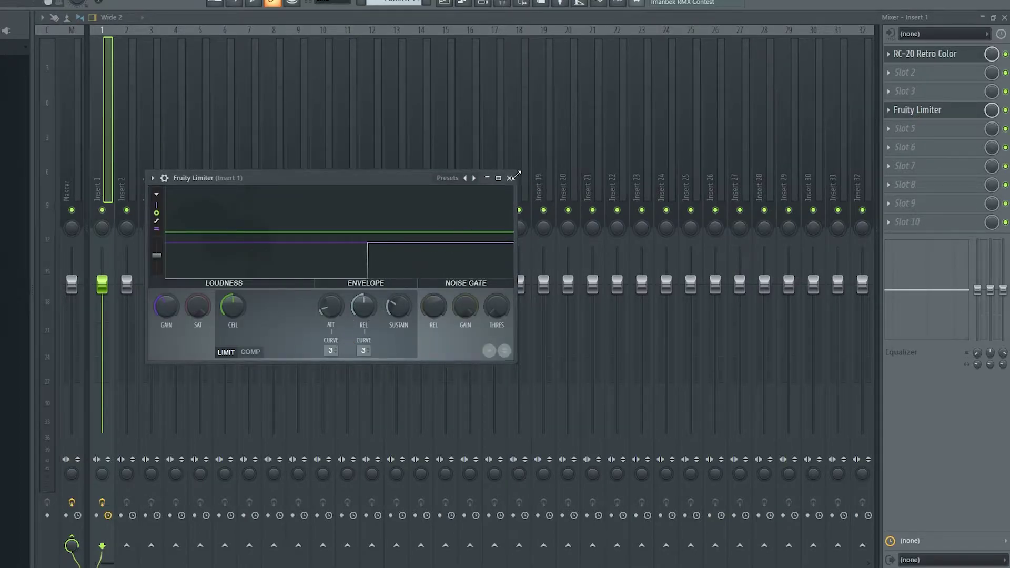
left_click(509, 178)
Step: Add an Xpand!2_x64 instrument channel and load its 16 Studio Trumpet preset from Brass + Woodwind
left_click(482, 3)
left_click(294, 197)
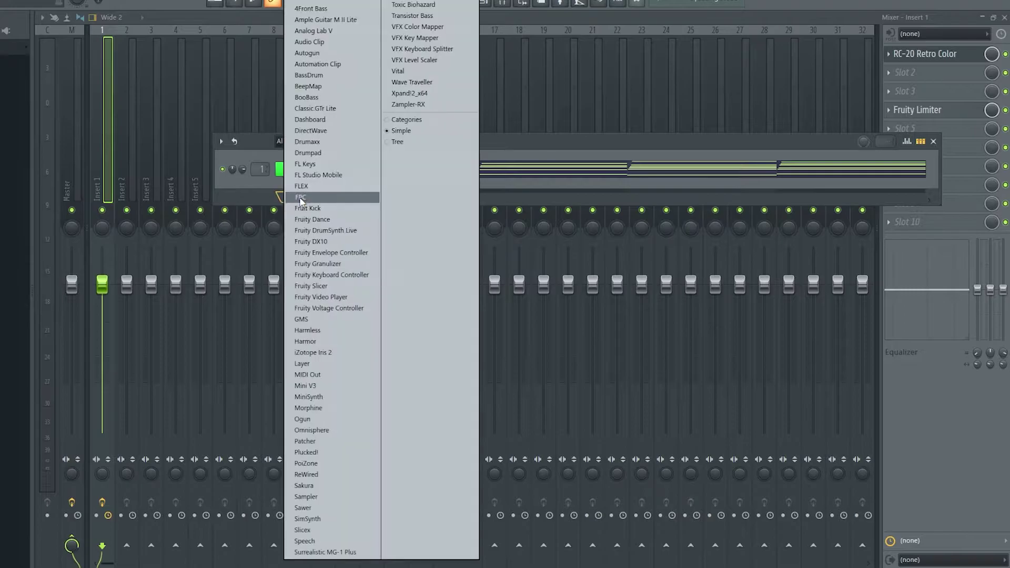
left_click(416, 93)
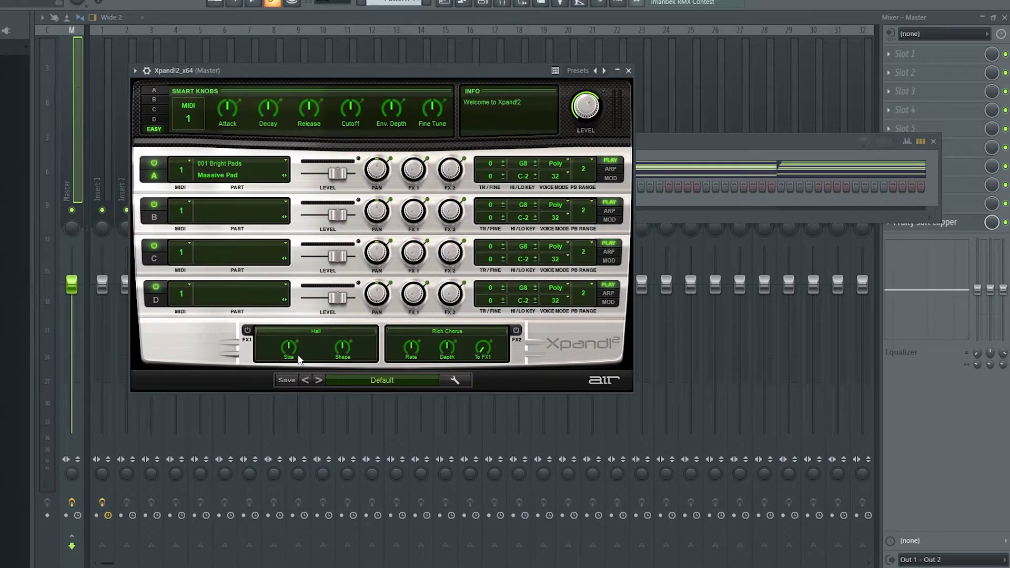
left_click(383, 379)
mouse_move(367, 500)
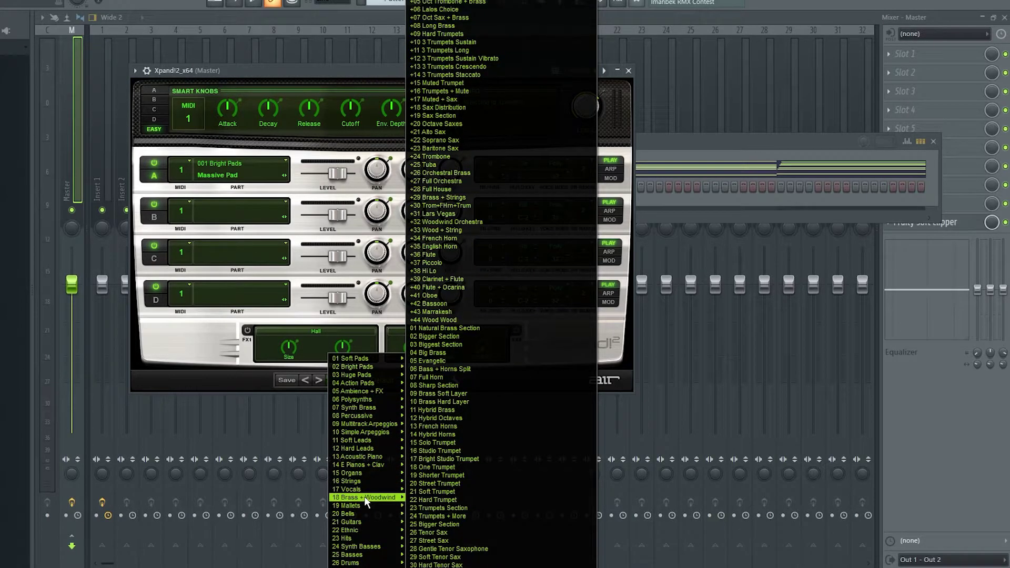
left_click(435, 99)
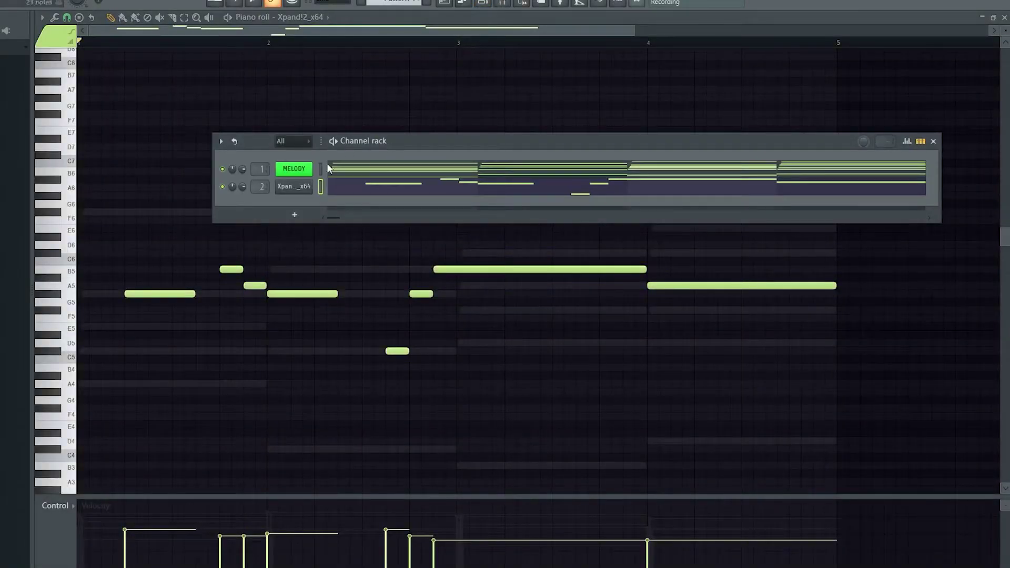
Step: Open the Xpand!2 channel's instrument, audition the trumpet melody with the chords, and return to its piano roll
left_click(292, 186)
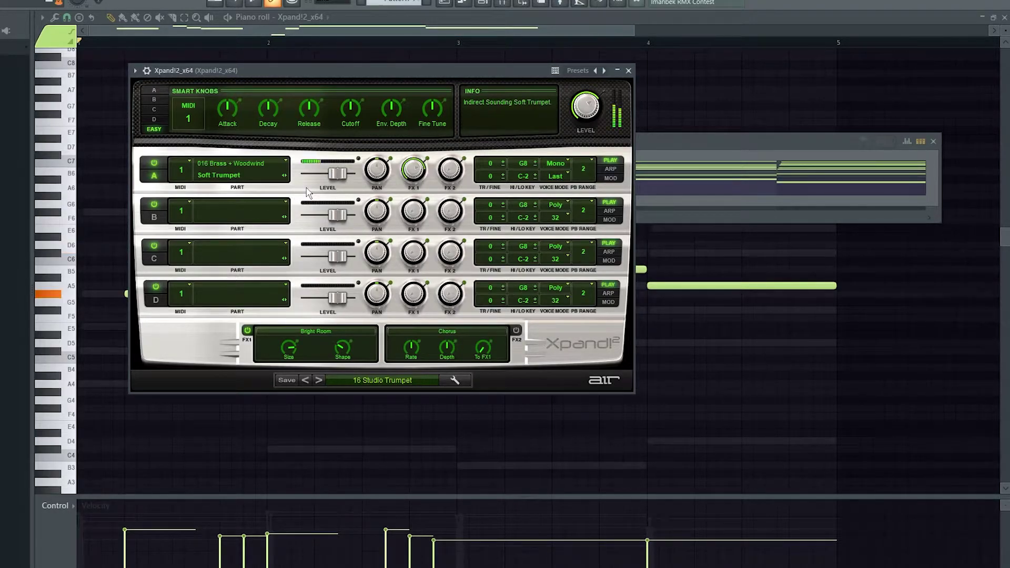
key("space")
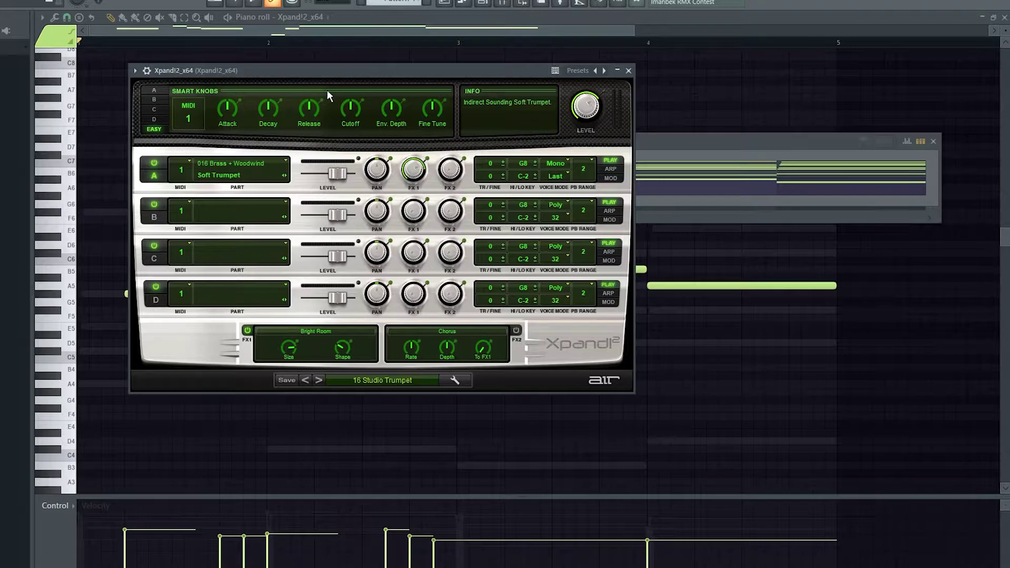
key("Escape")
key("space")
left_click(628, 69)
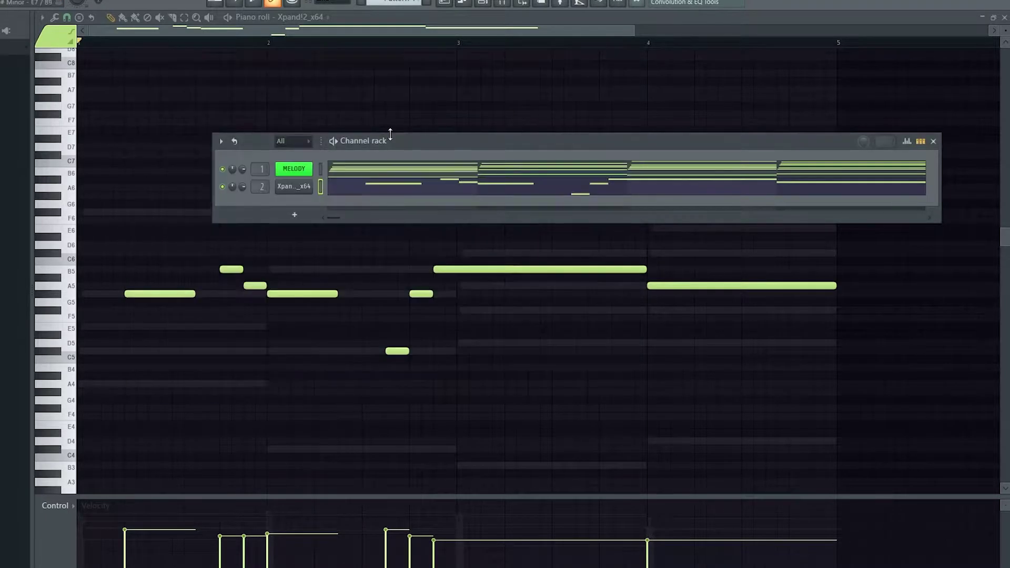
key("F6")
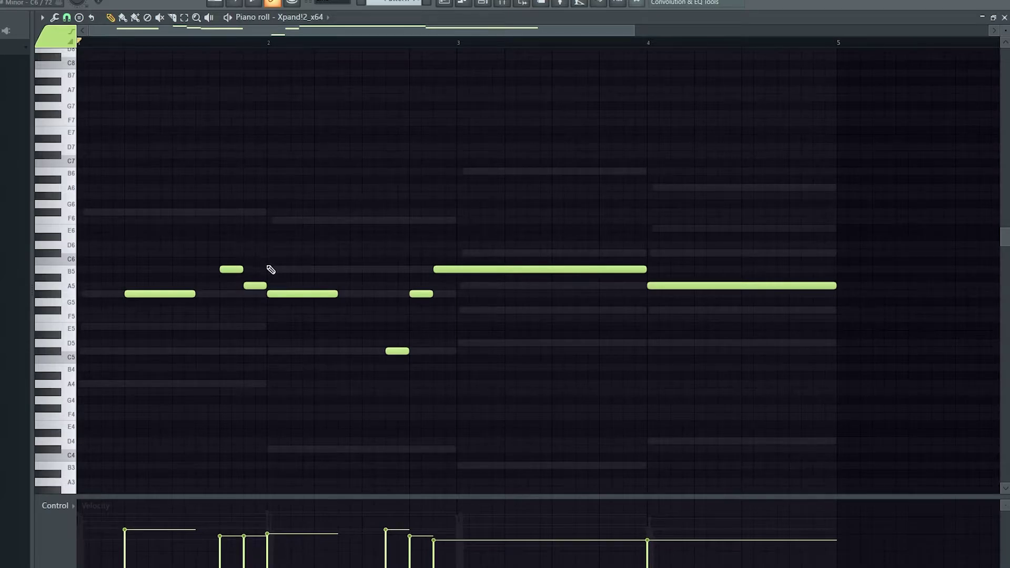
Step: Highlight the trumpet melody's short B5 and A5 notes before bar 2 and its short C#5 and G#5 notes before bar 3
left_click(235, 269, "ctrl")
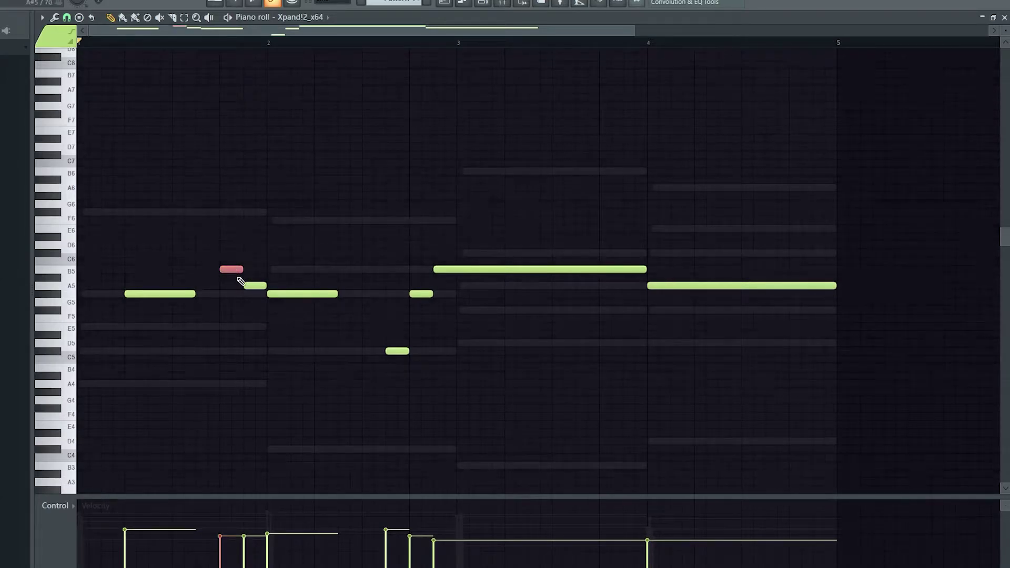
left_click(255, 285, "ctrl")
left_click(277, 291)
left_click(421, 294, "ctrl")
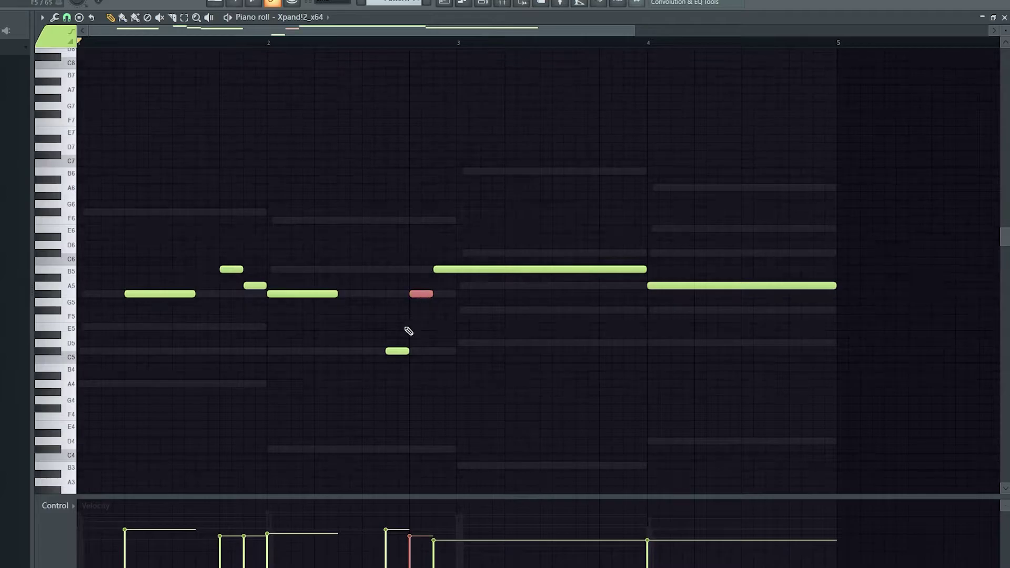
left_click(398, 350, "ctrl")
left_click(478, 292)
right_click(482, 292)
Step: Highlight the trumpet melody's long sustained B5 note across bar 3 and the long A5 note in bar 4
left_click(434, 268, "ctrl")
left_click_drag(479, 242, 615, 391)
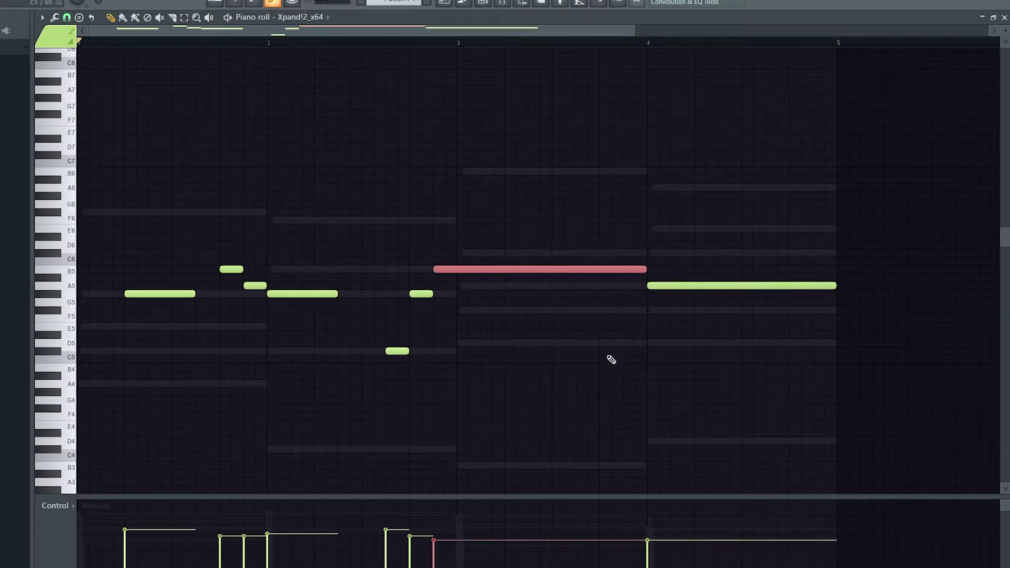
left_click(563, 230)
right_click(564, 231)
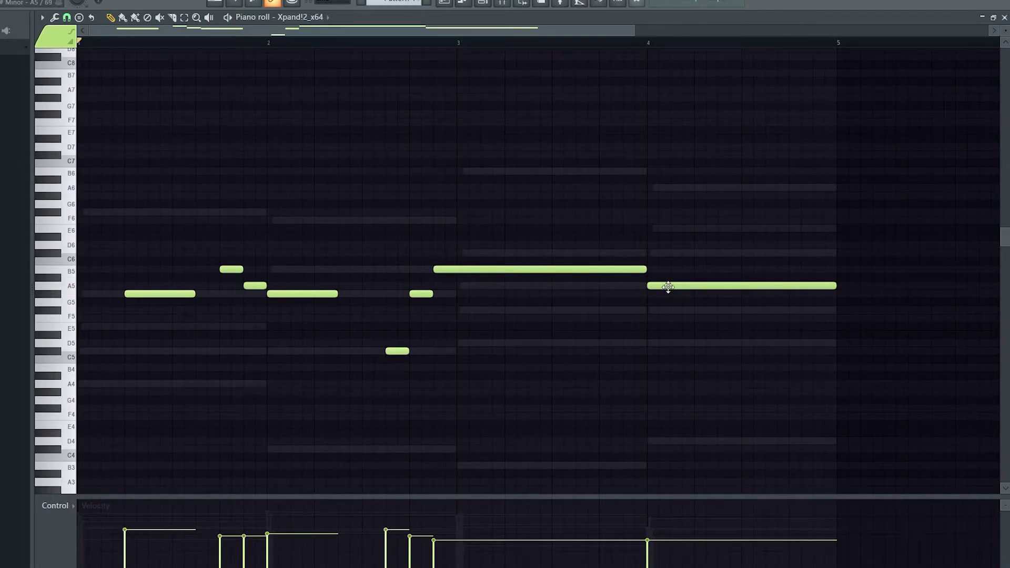
left_click_drag(625, 286, 693, 286)
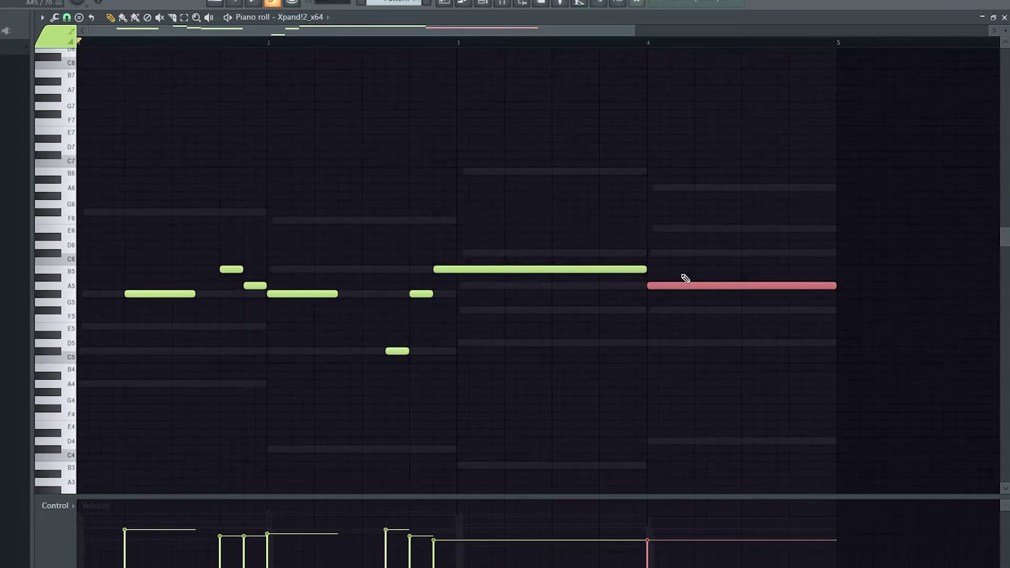
Step: Clear the note selection and play the trumpet melody from the start of the pattern
left_click(707, 259)
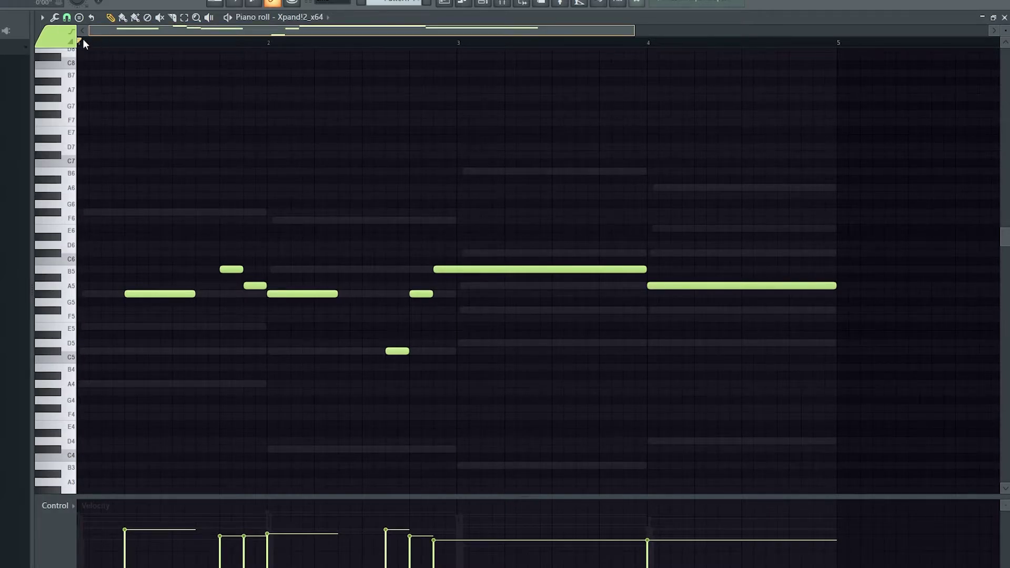
key("space")
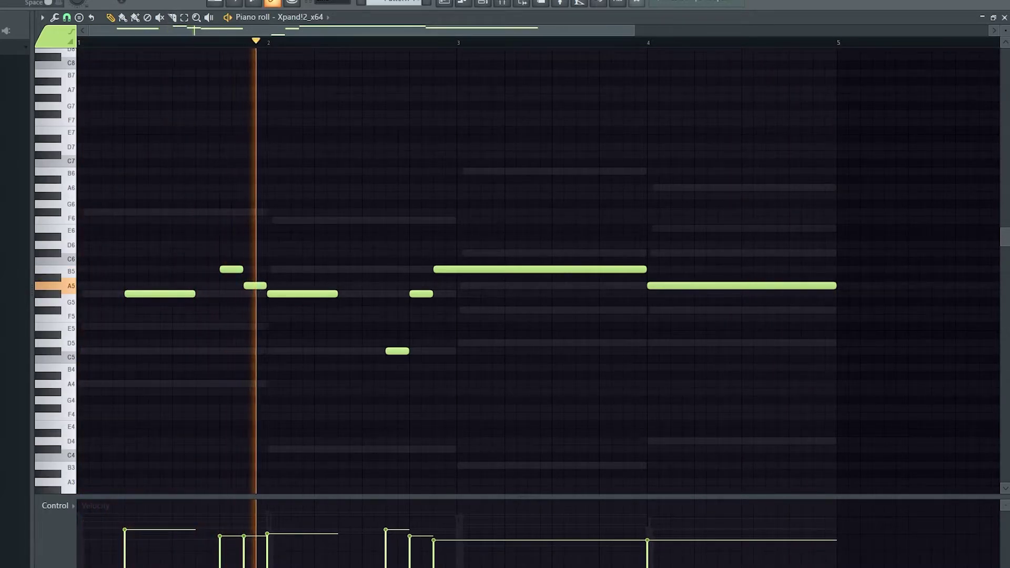
key("space")
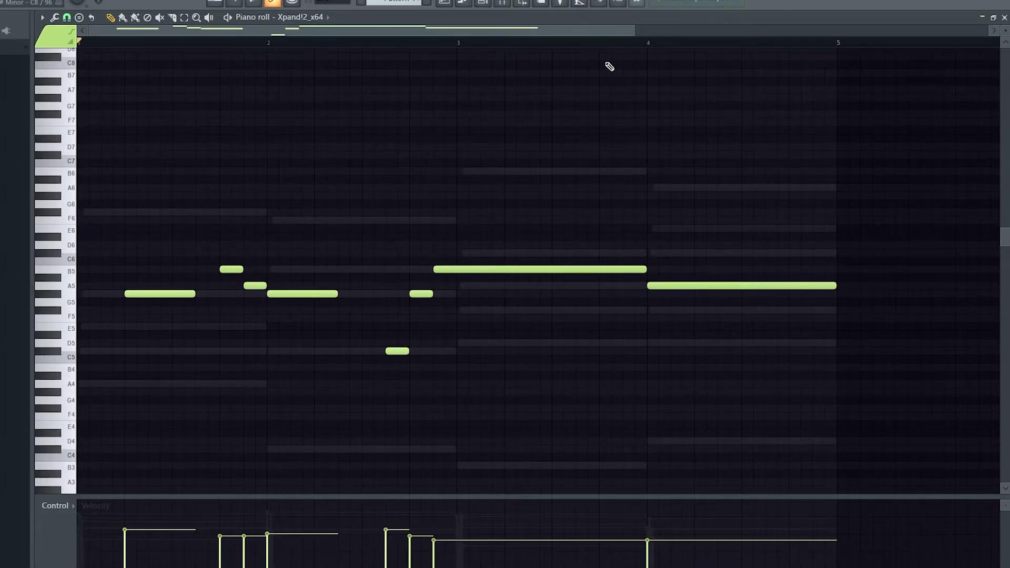
left_click(504, 3)
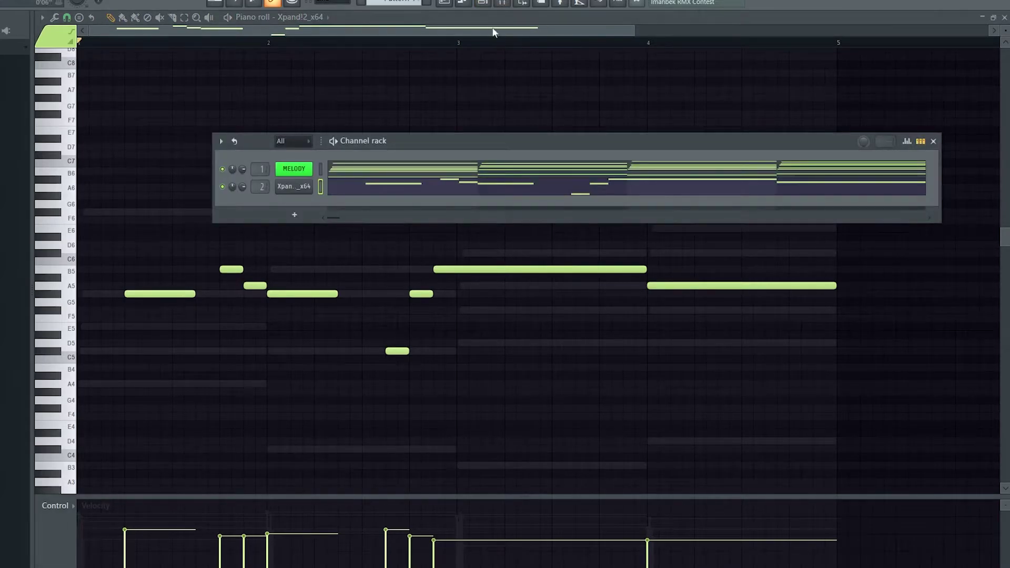
left_click(505, 3)
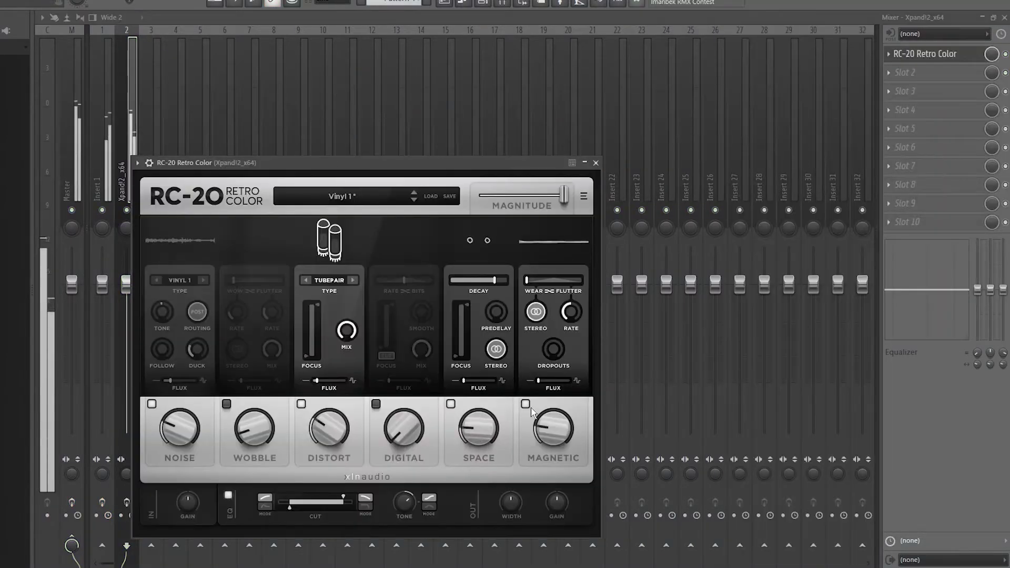
Step: Toggle the Magnetic module and lower the Noise amount in the trumpet's RC-20 Retro Color, and bring up its Fruity parametric EQ 2
left_click(525, 404)
left_click_drag(188, 438, 188, 462)
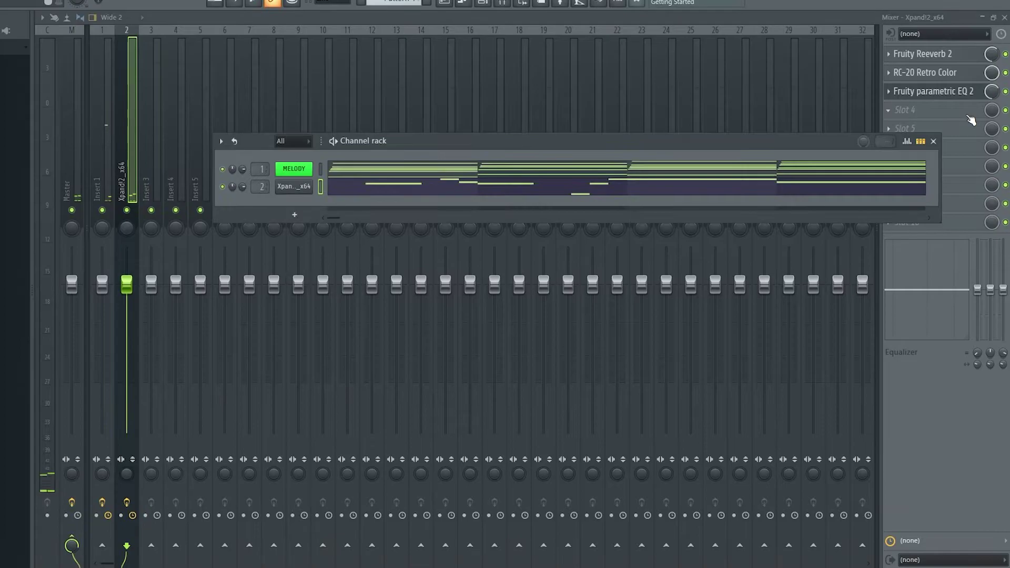
left_click(925, 72)
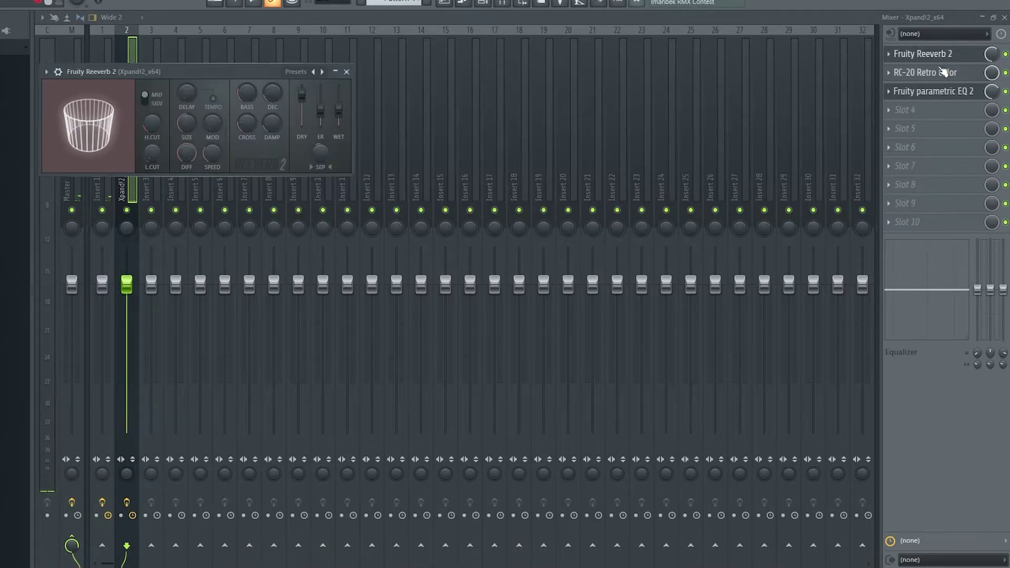
left_click(944, 92)
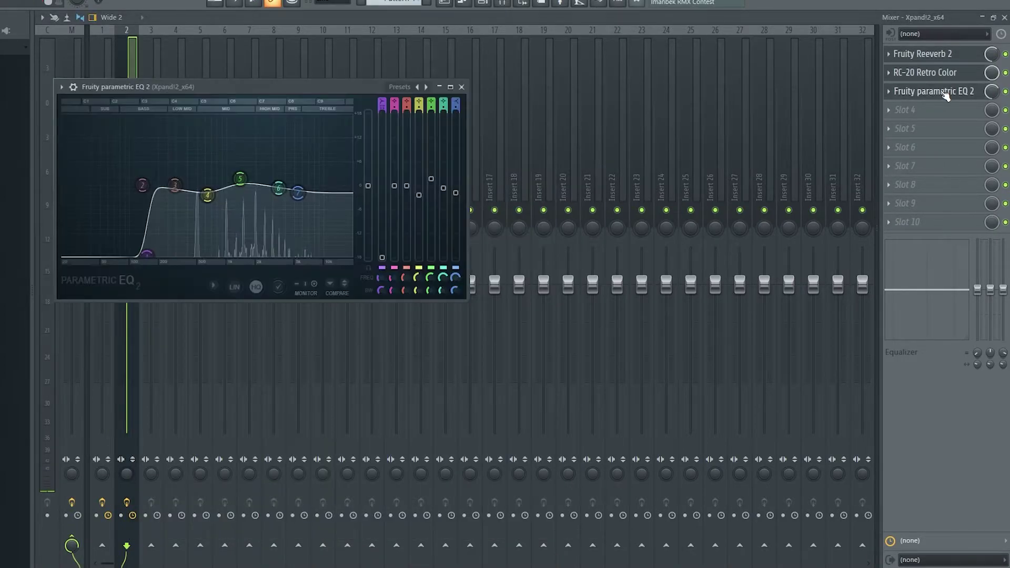
Step: Add a second Xpand!2_x64 instrument channel and load its 29 Soft Tenor Sax preset from Brass + Woodwind
left_click(482, 3)
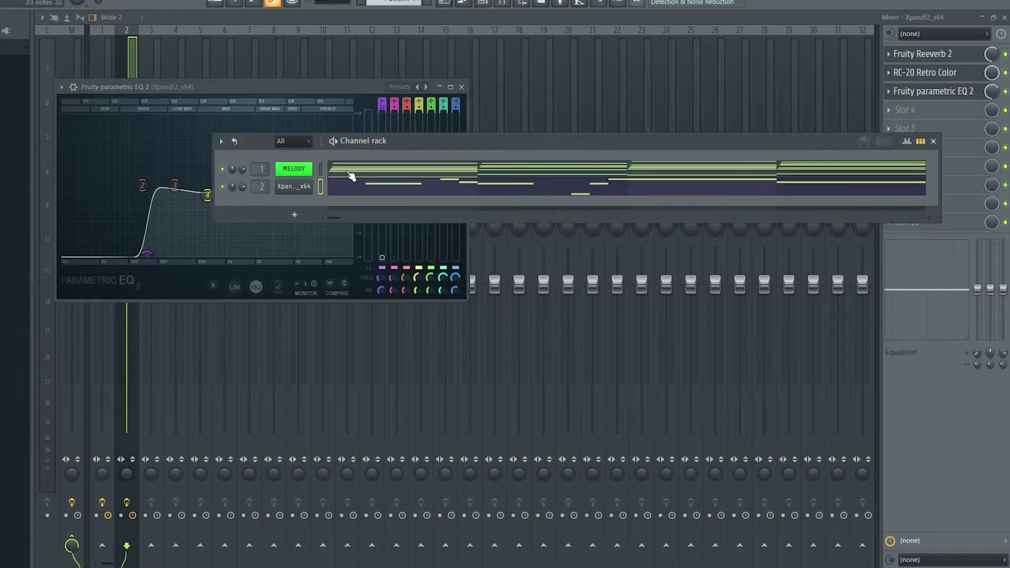
left_click(294, 214)
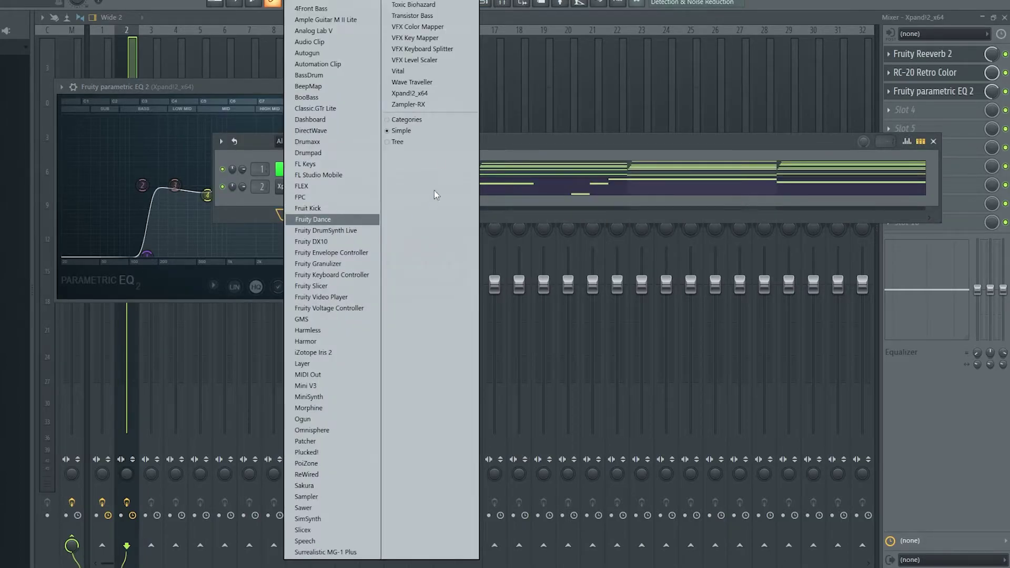
left_click(437, 94)
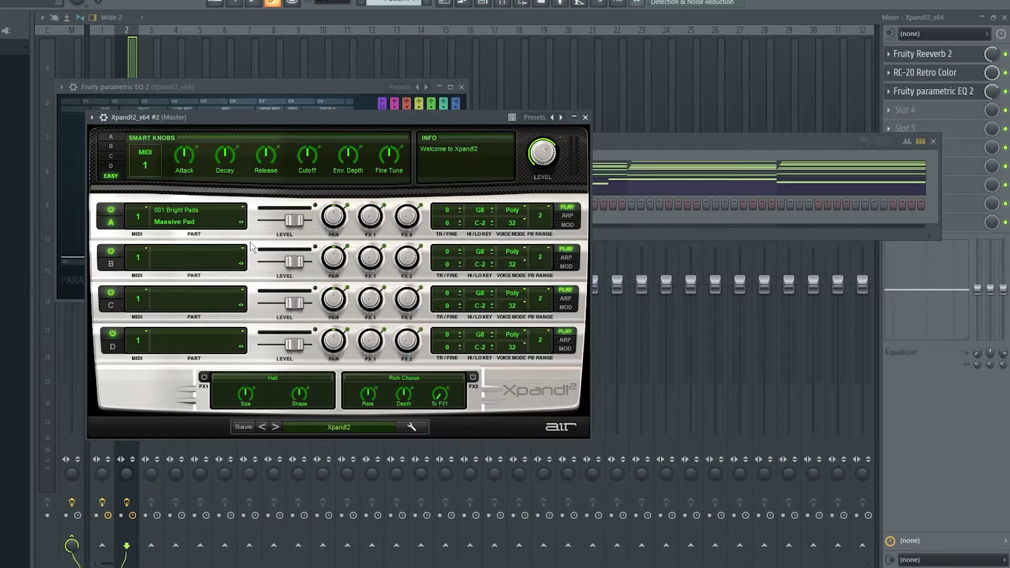
left_click(361, 429)
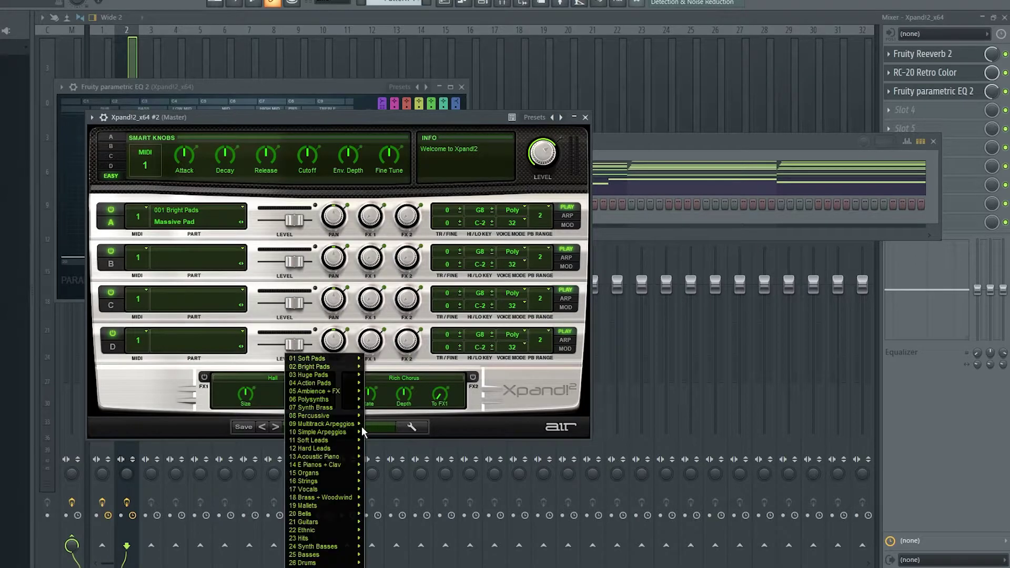
mouse_move(334, 474)
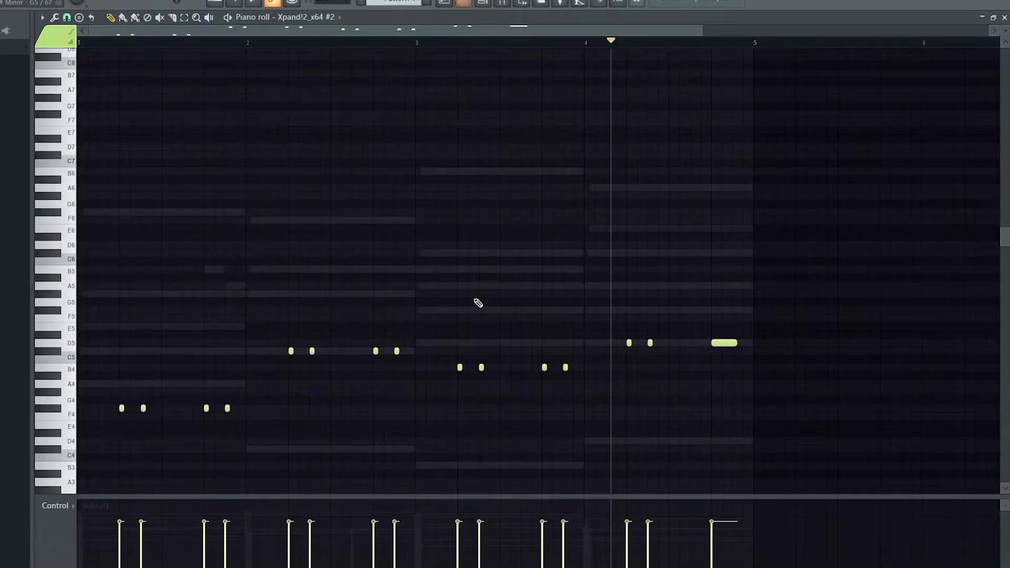
Step: Open the tenor sax channel's instrument to check its preset and effects, and return to its piano roll
left_click_drag(134, 42, 108, 56)
left_click(482, 3)
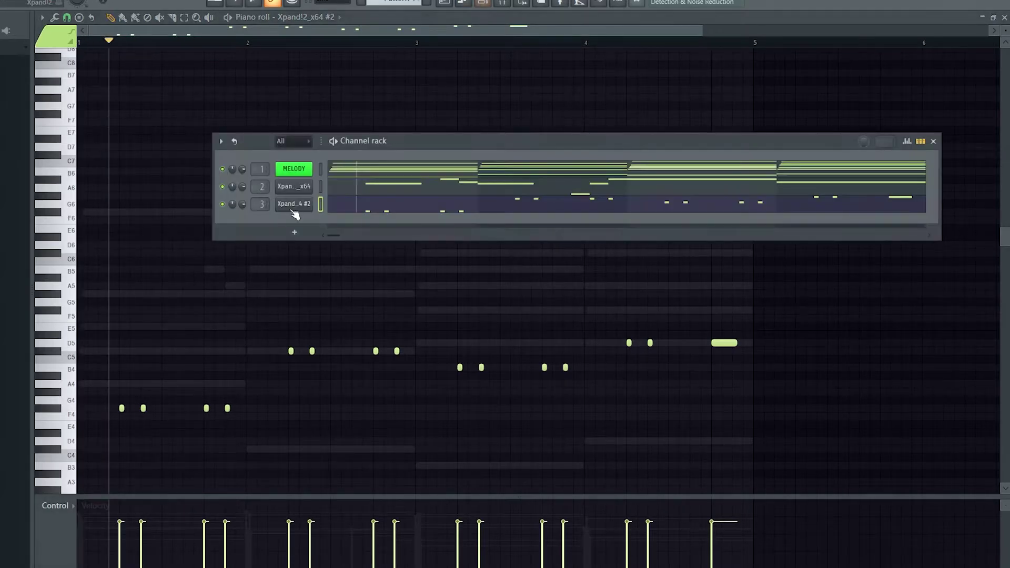
left_click(293, 202)
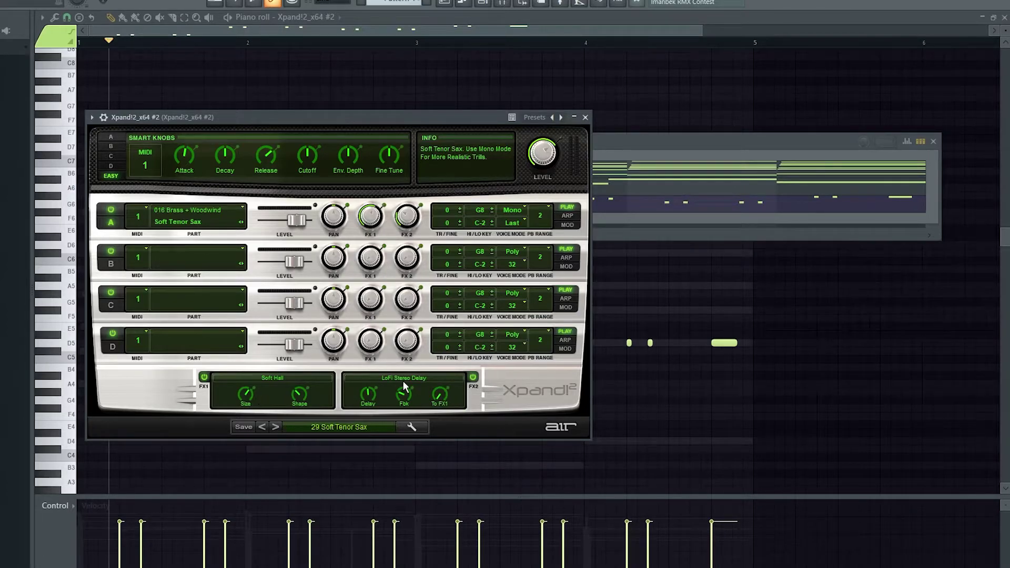
left_click(585, 117)
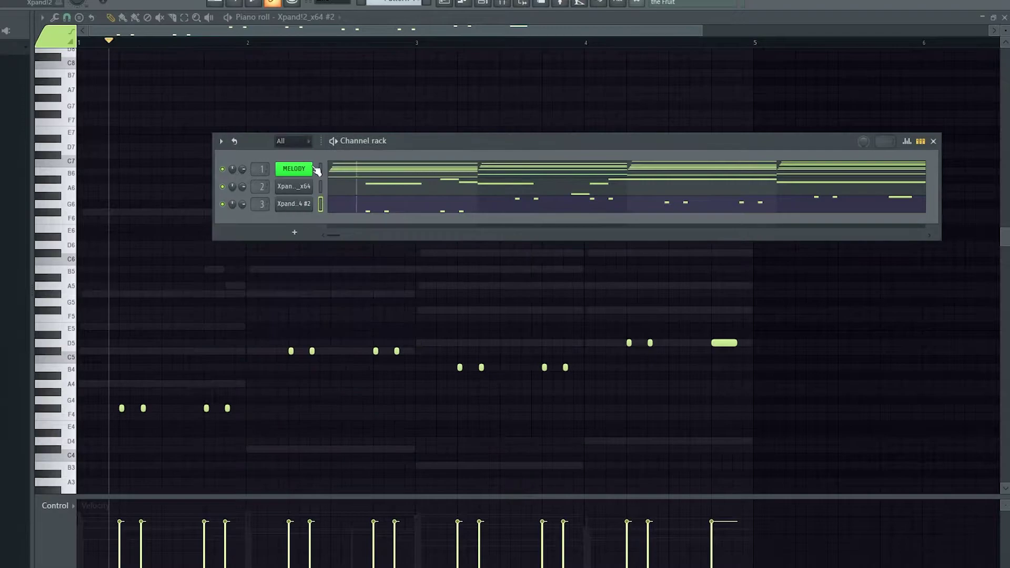
left_click(262, 33)
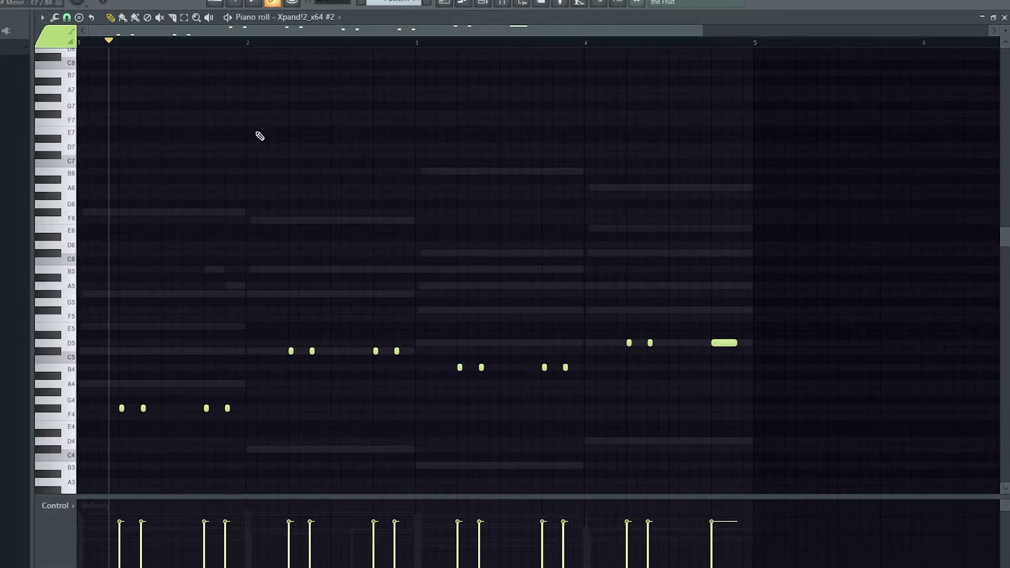
Step: Play the short tenor sax notes in the piano roll
left_click(119, 45)
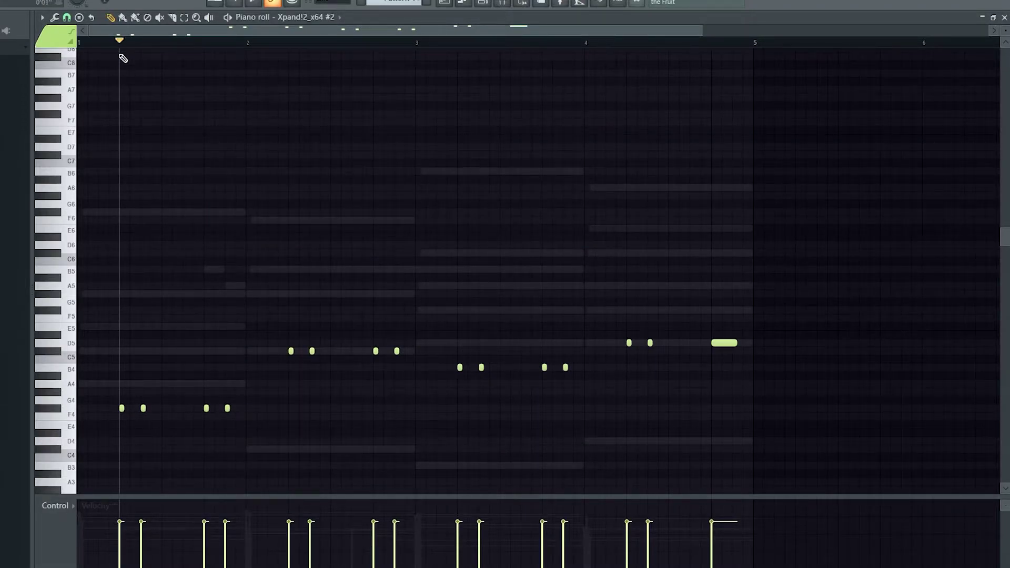
key("space")
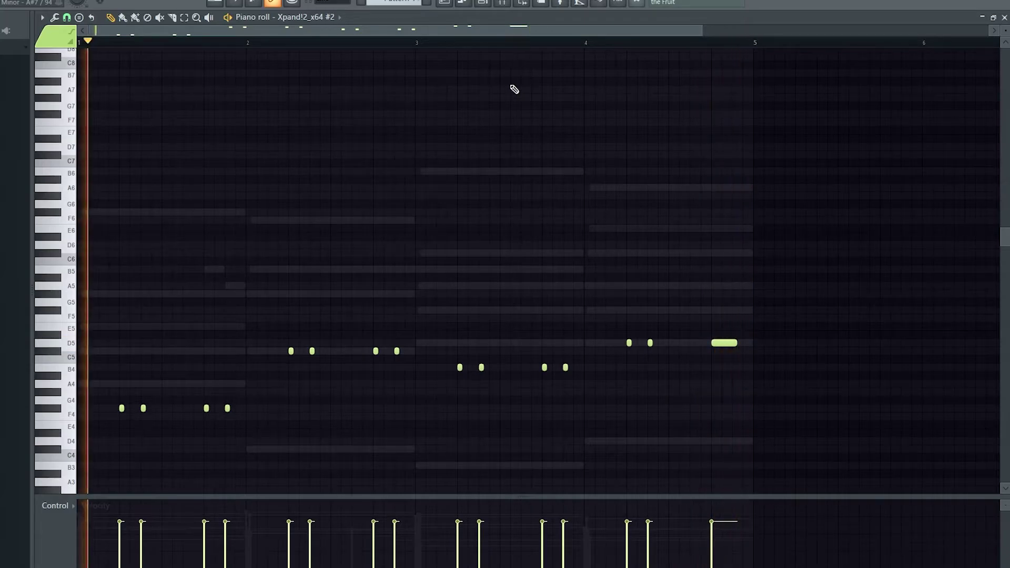
key("space")
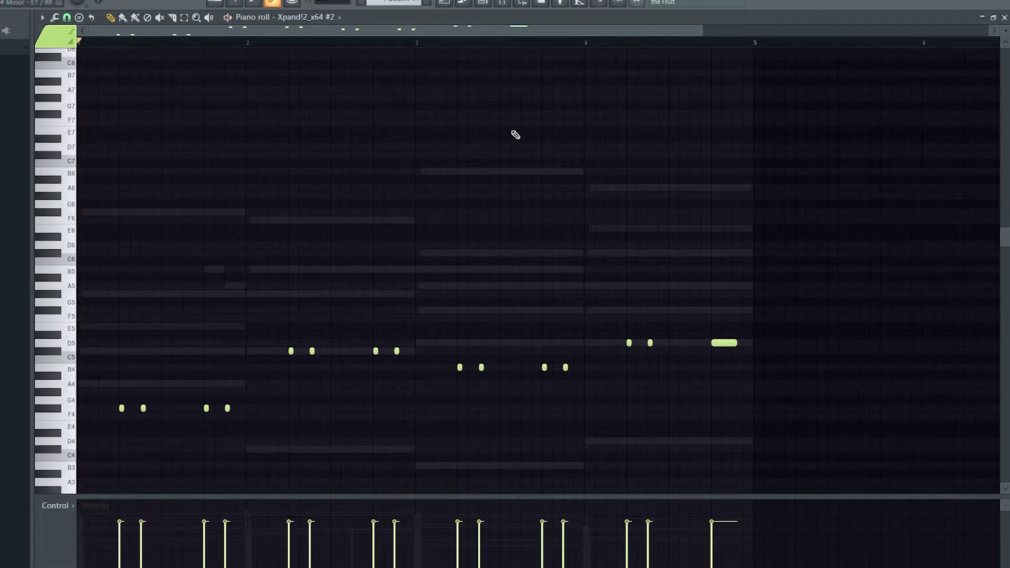
Step: Add a third Xpand!2_x64 instrument channel for the bass line
key("F6")
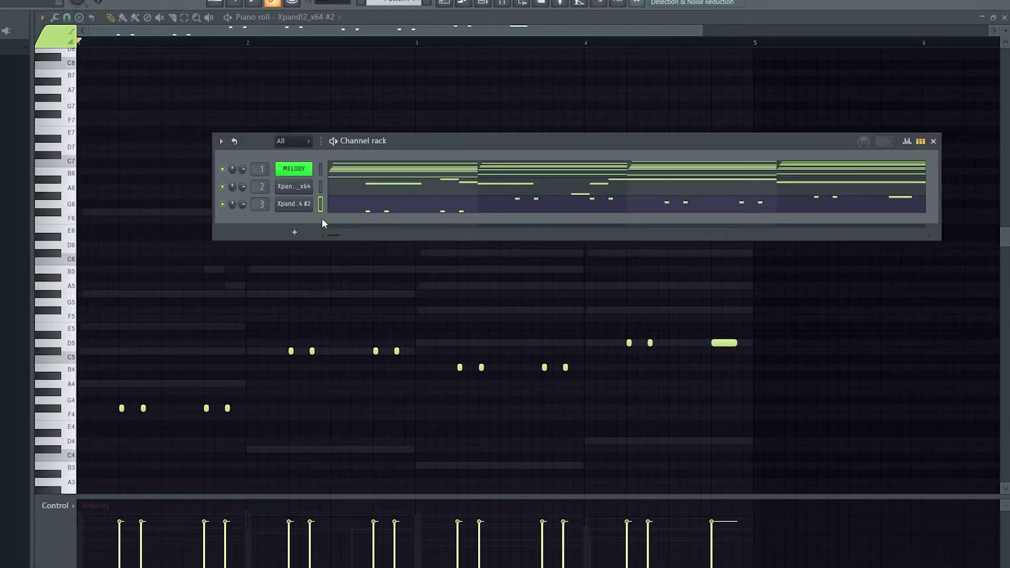
left_click(300, 241)
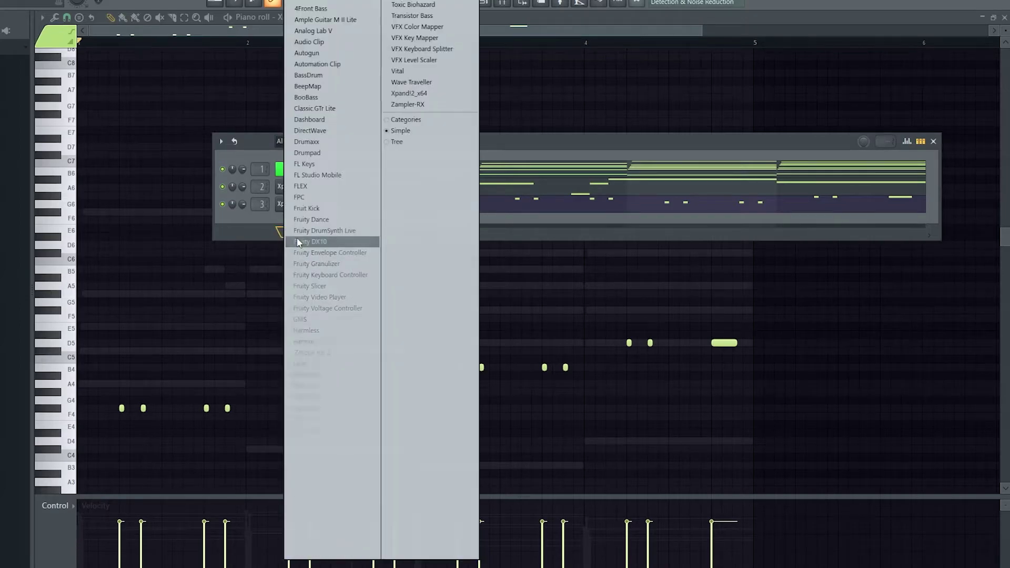
left_click(427, 93)
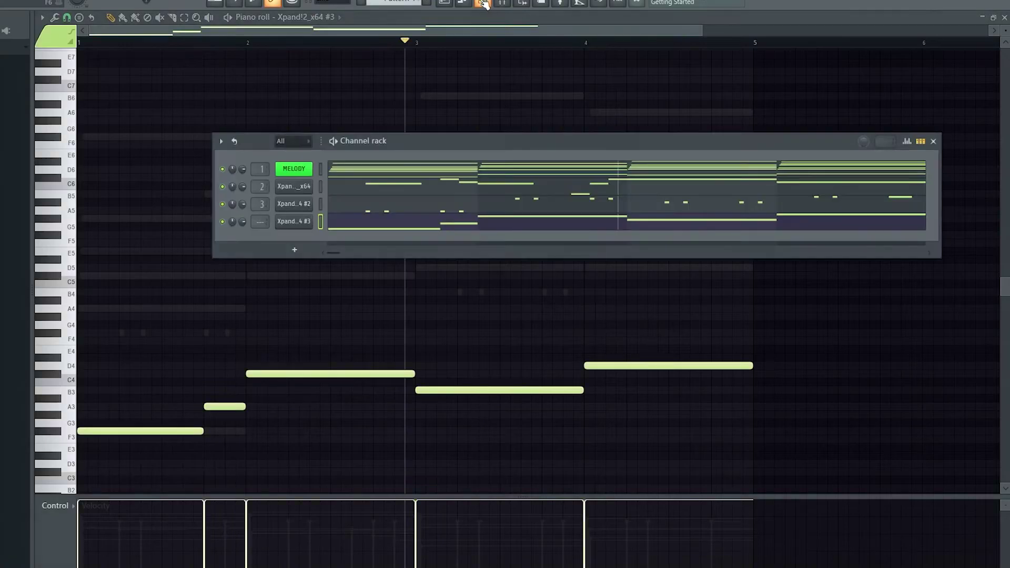
Step: Look up the bass channel's 07 Fingerless Bass preset in the 25 Basses category, and return to its piano roll
key("F9")
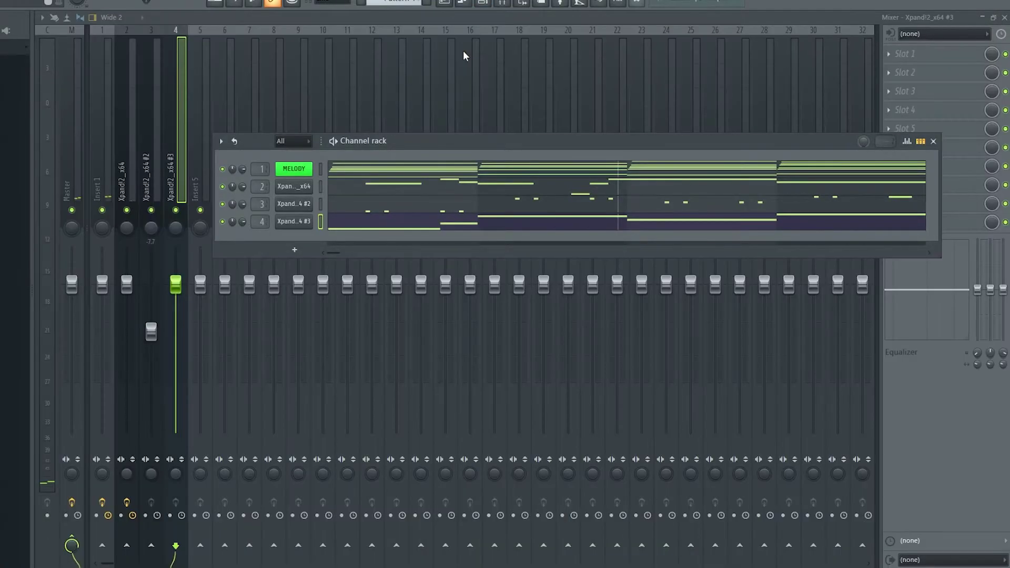
left_click(292, 221)
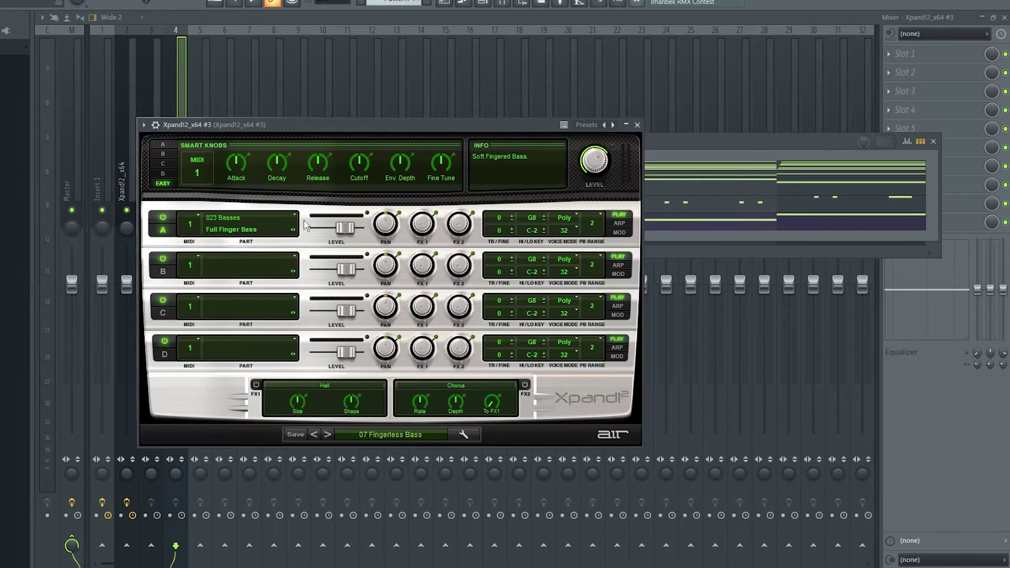
left_click(420, 434)
mouse_move(421, 497)
mouse_move(389, 561)
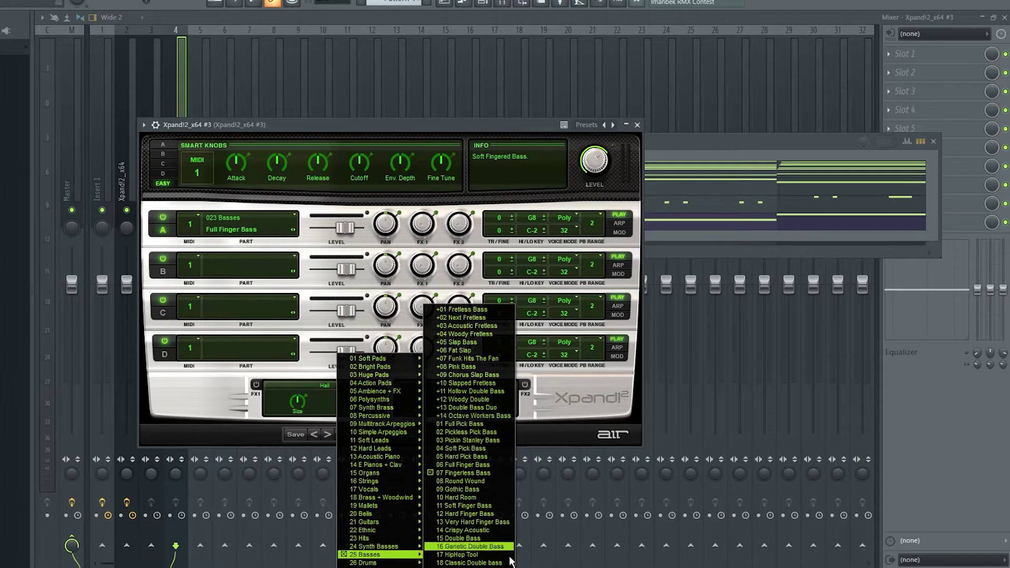
left_click(555, 436)
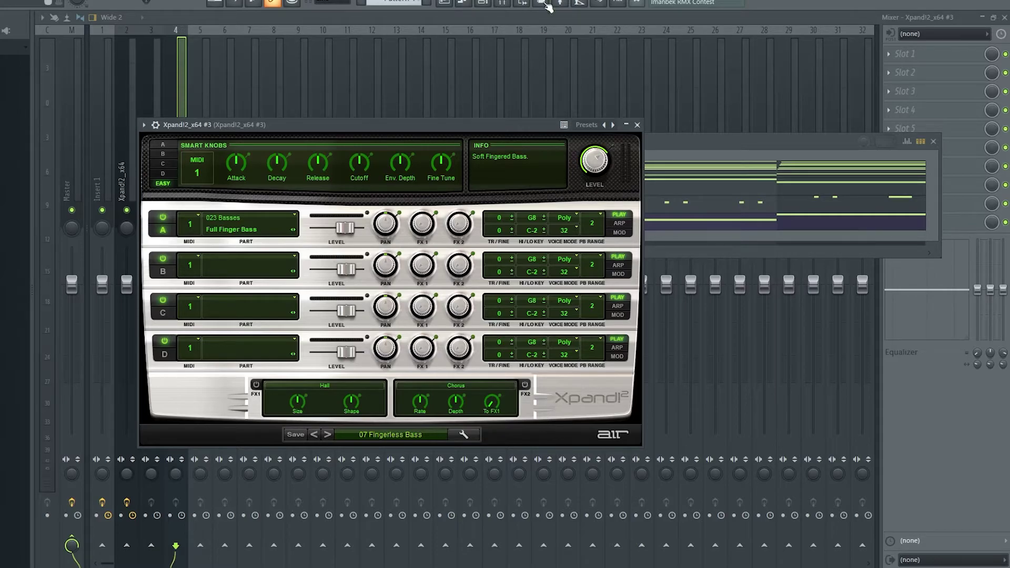
double_click(716, 219)
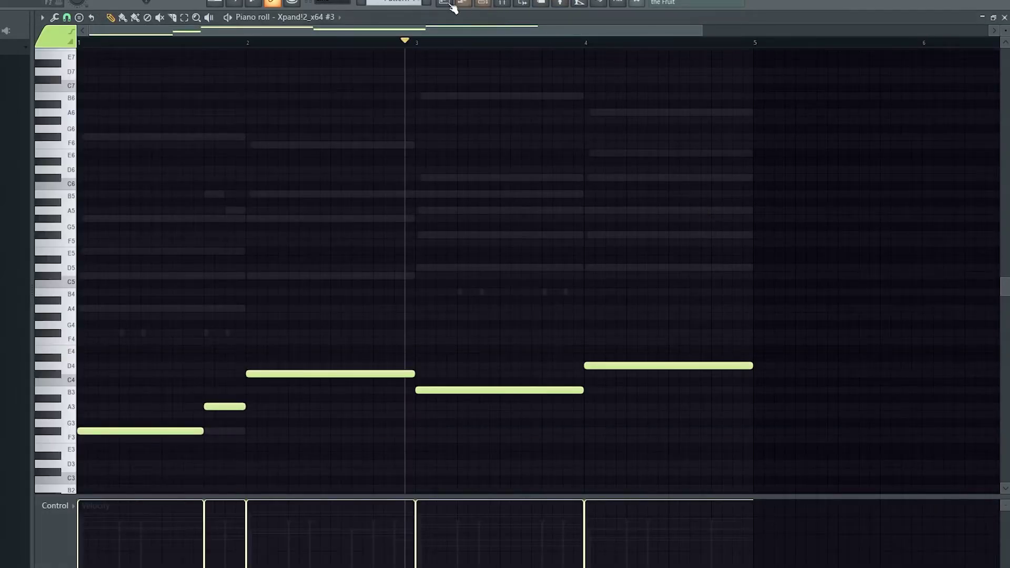
Step: Examine the lowest chord notes in the MELODY piano roll, and return to the bass channel's piano roll
left_click(482, 4)
left_click(395, 169)
scroll(303, 376, "down", 4)
left_click_drag(687, 393, 279, 345)
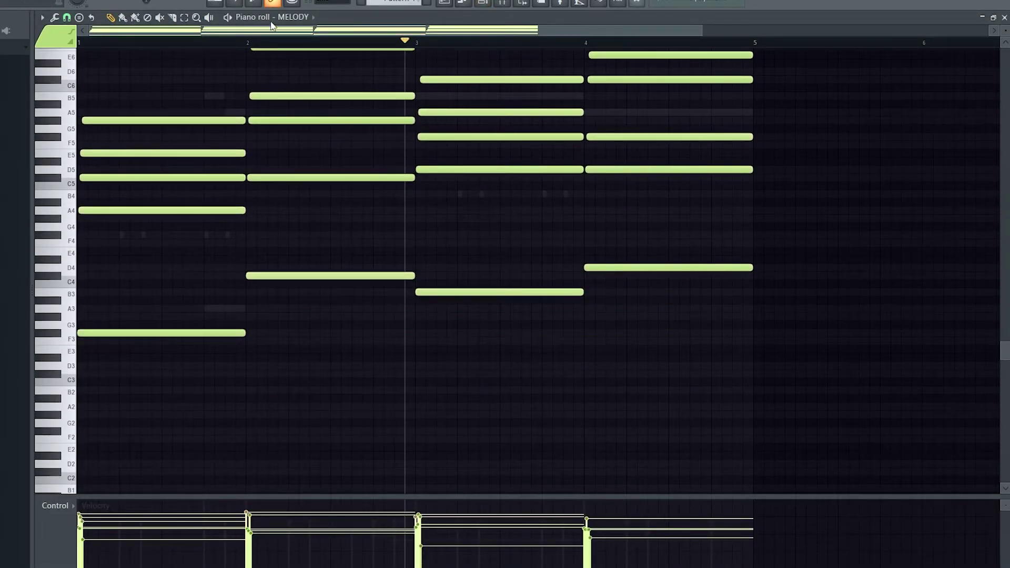
left_click(295, 17)
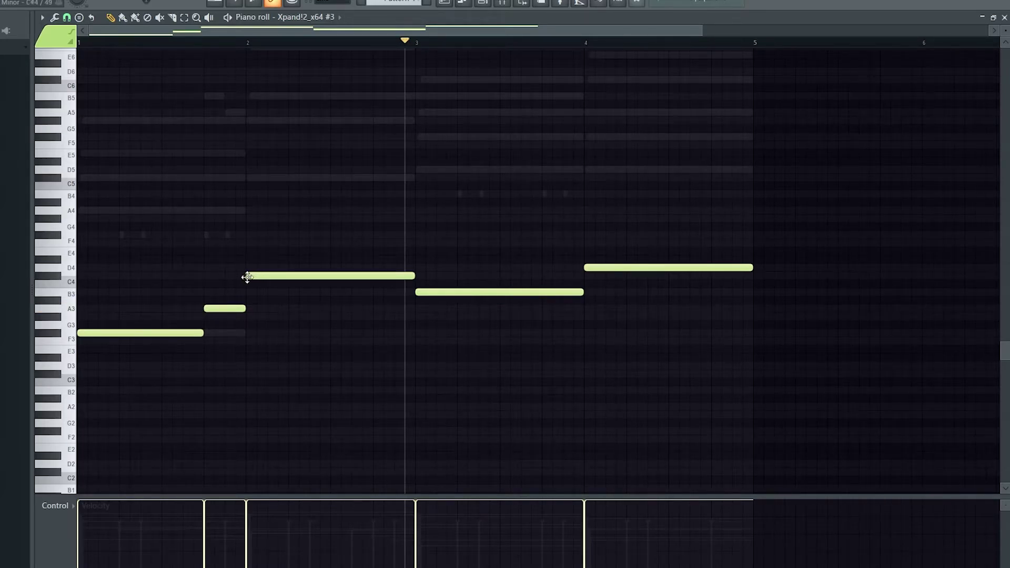
Step: Highlight the bass line's long F#3 note in bar 1 and C#4 note in bar 2, and clear the selection
mouse_move(207, 43)
left_mouse_down()
mouse_move(216, 47)
mouse_move(195, 46)
left_mouse_up()
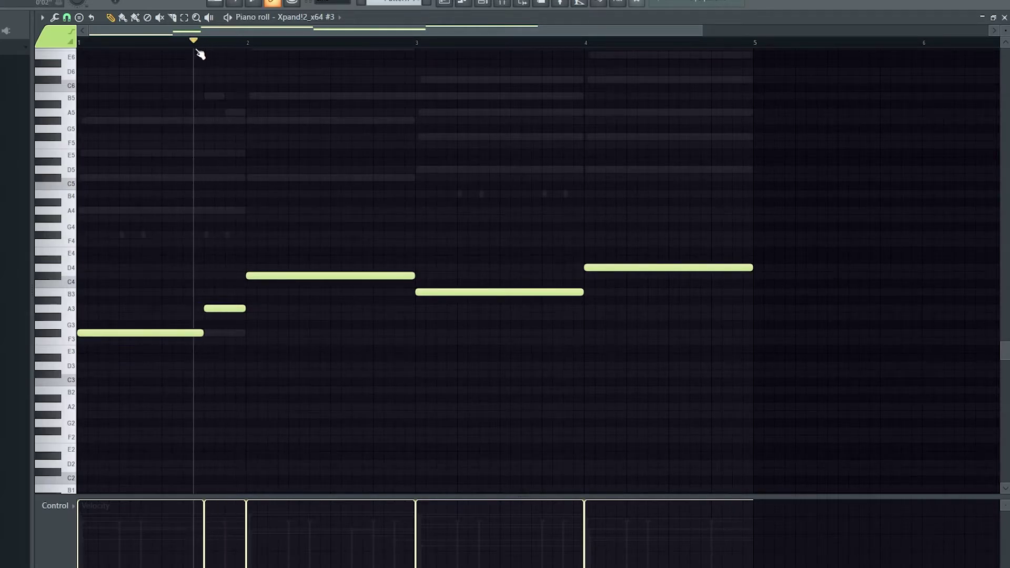
left_click(267, 278)
left_click_drag(291, 303, 301, 240)
mouse_move(164, 361)
left_mouse_down()
mouse_move(156, 307)
mouse_move(174, 395)
left_mouse_up()
left_click(165, 332, "ctrl+shift")
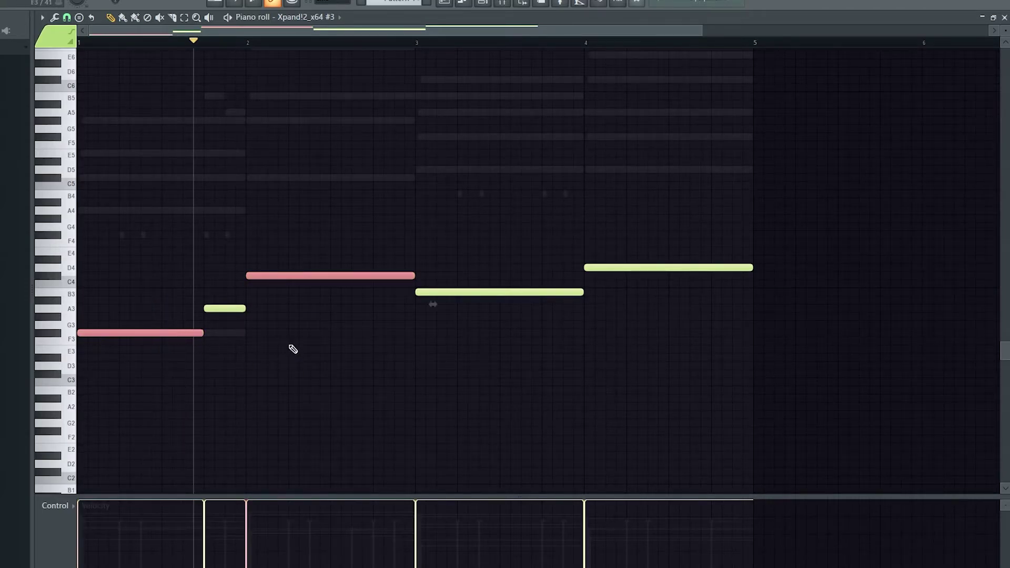
left_click(292, 372)
right_click(301, 373)
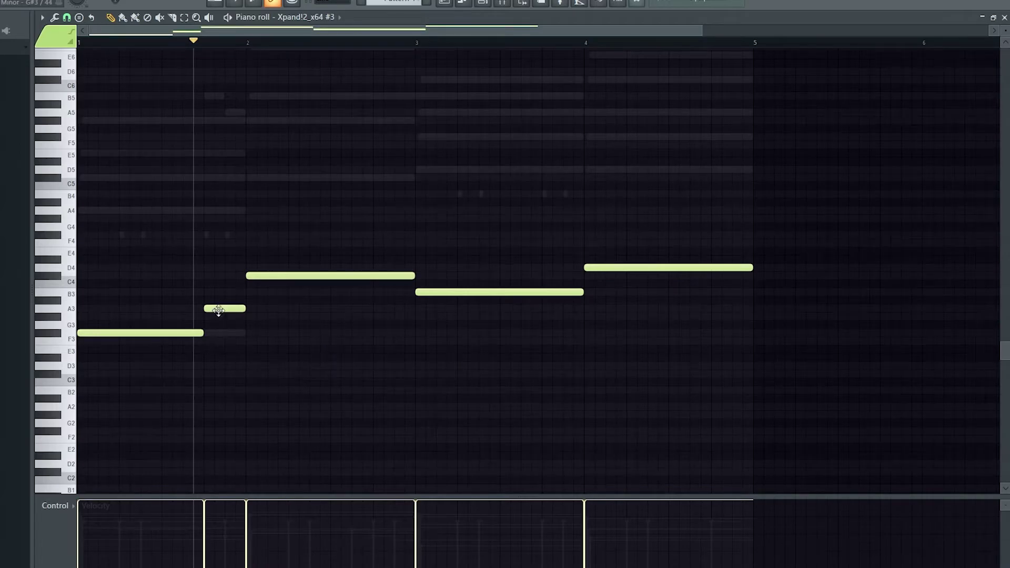
Step: Return the playhead to the start, highlight the bass line's C#4 and B3 notes in bars 2 and 3, and clear the selection
left_click_drag(194, 42, 206, 43)
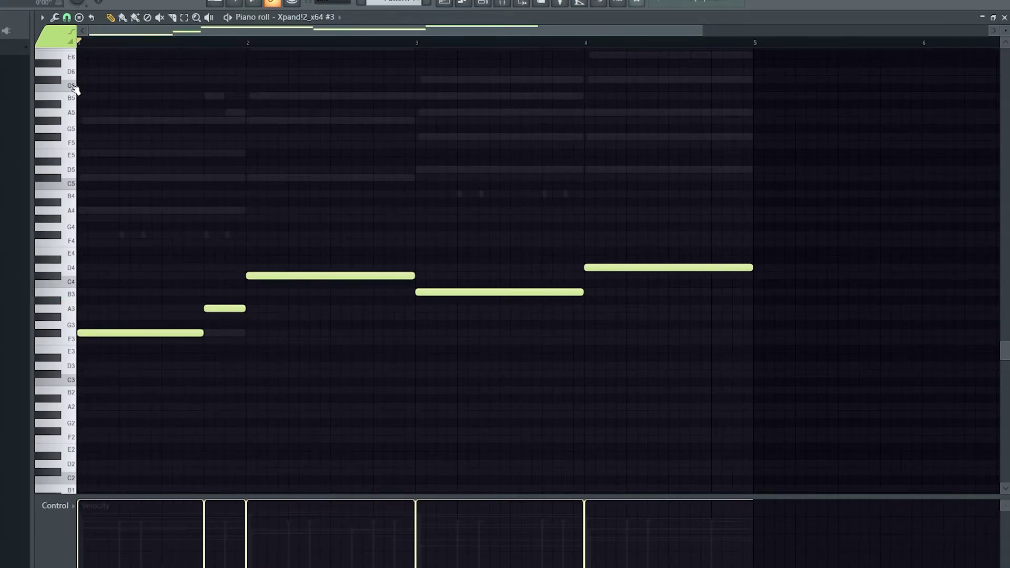
left_click_drag(207, 68, 39, 106)
left_click_drag(399, 257, 497, 287)
mouse_move(603, 210)
left_mouse_down()
mouse_move(574, 287)
mouse_move(592, 177)
mouse_move(601, 209)
left_mouse_up()
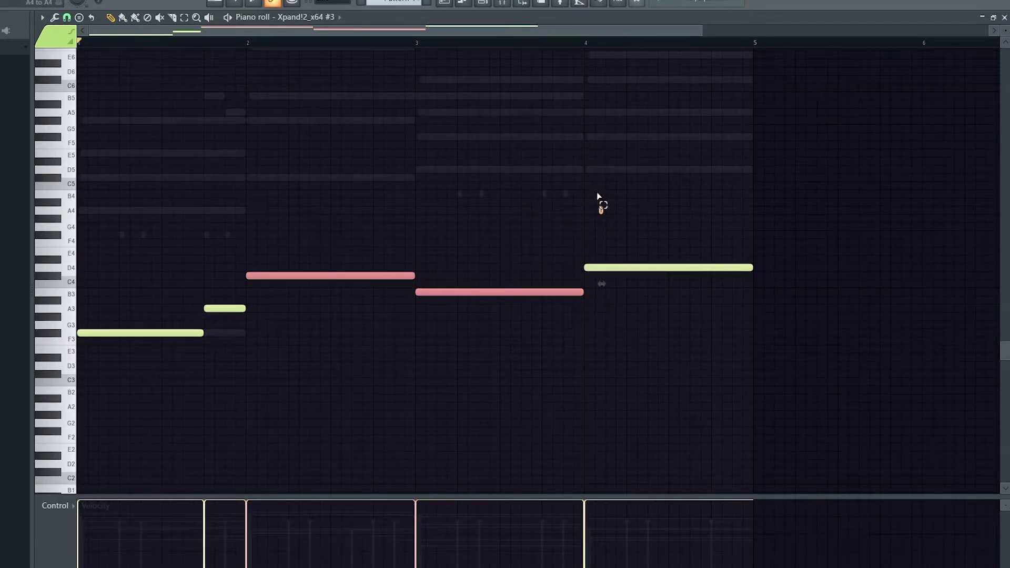
left_click(601, 210, "ctrl")
Step: Check the bass channel's mixer insert, return to its piano roll, and play the bass line
left_click(508, 6)
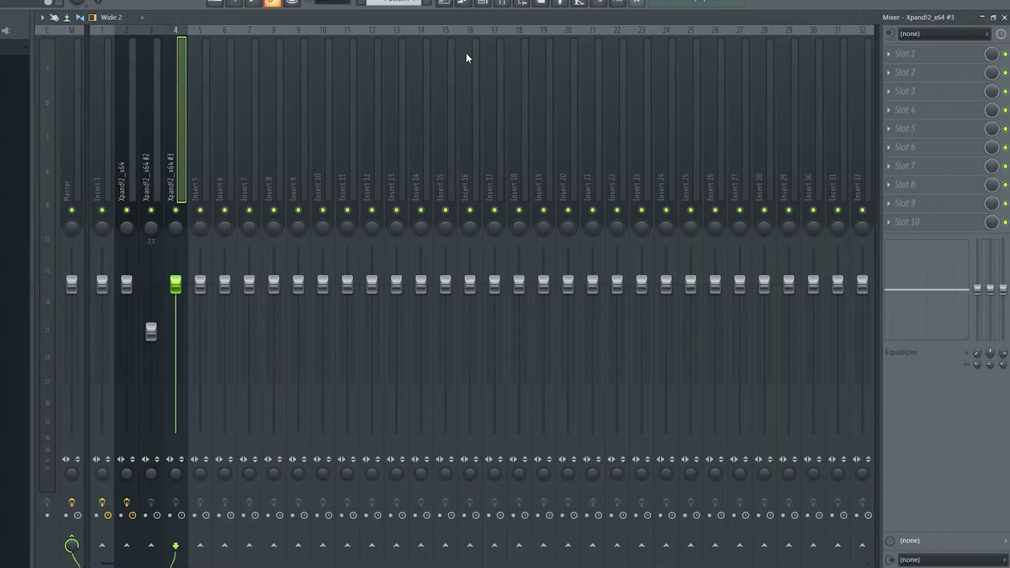
left_click(482, 2)
left_click(437, 231)
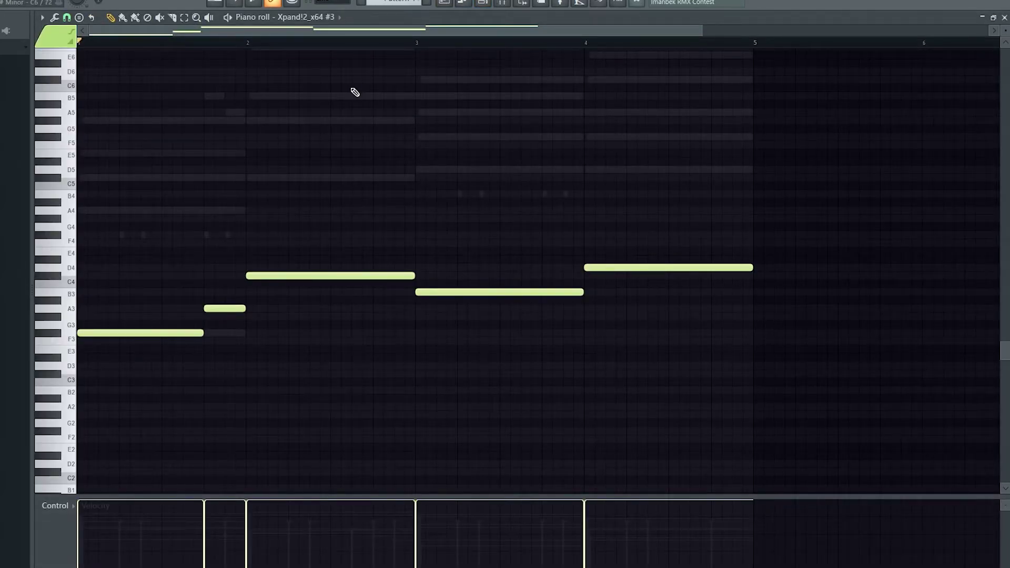
scroll(354, 92, "up", 3)
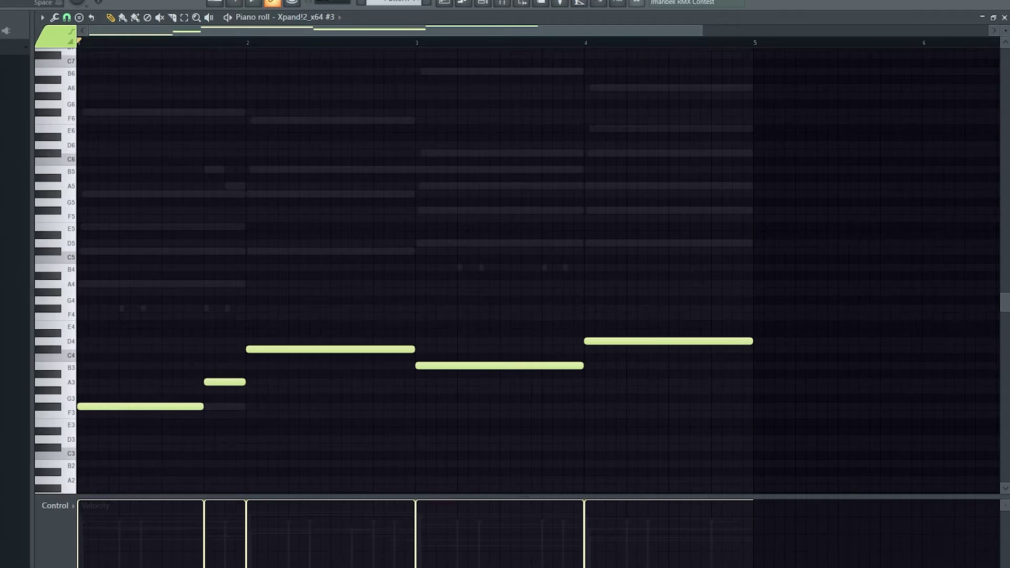
key("space")
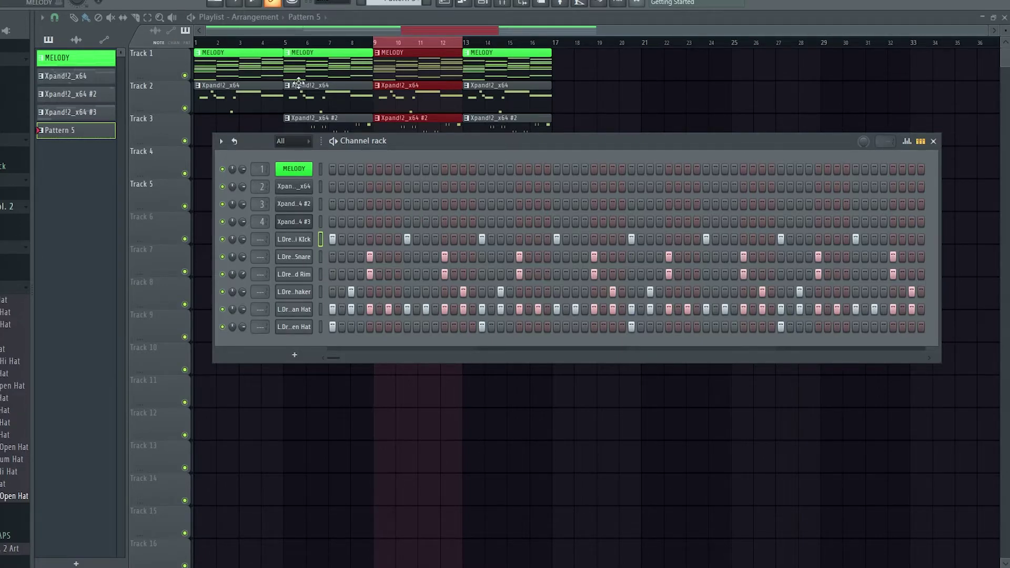
Step: Play bars 9 to 12 with the drum pattern's steps shown, and try an edit near the start of the Clean Hat row
key("F6")
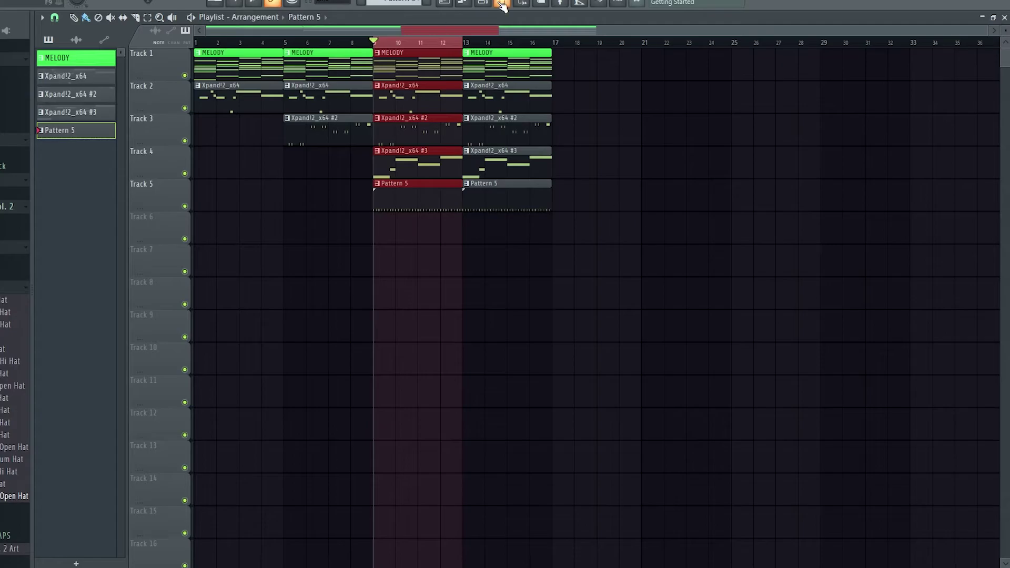
left_click(483, 3)
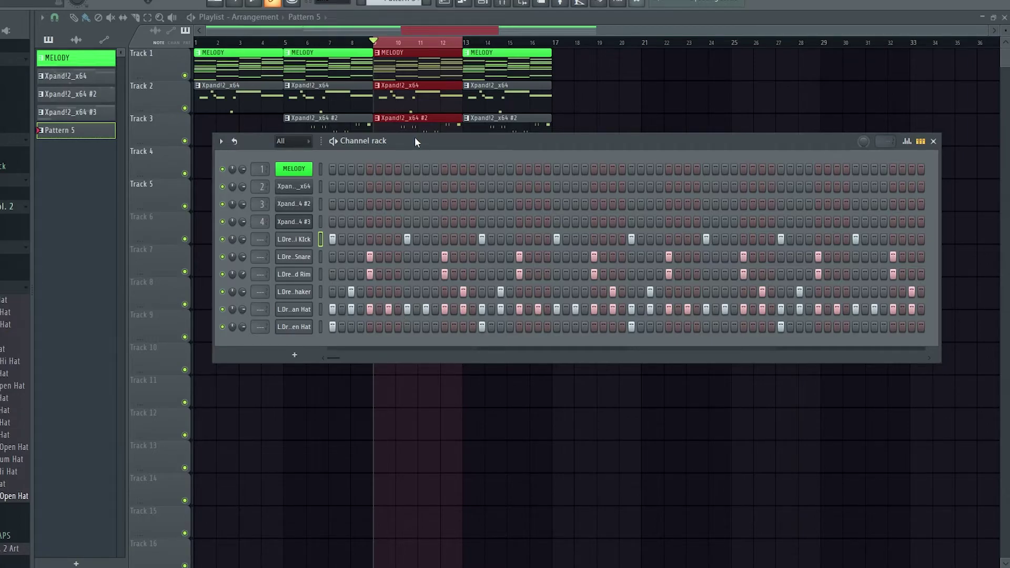
key("space")
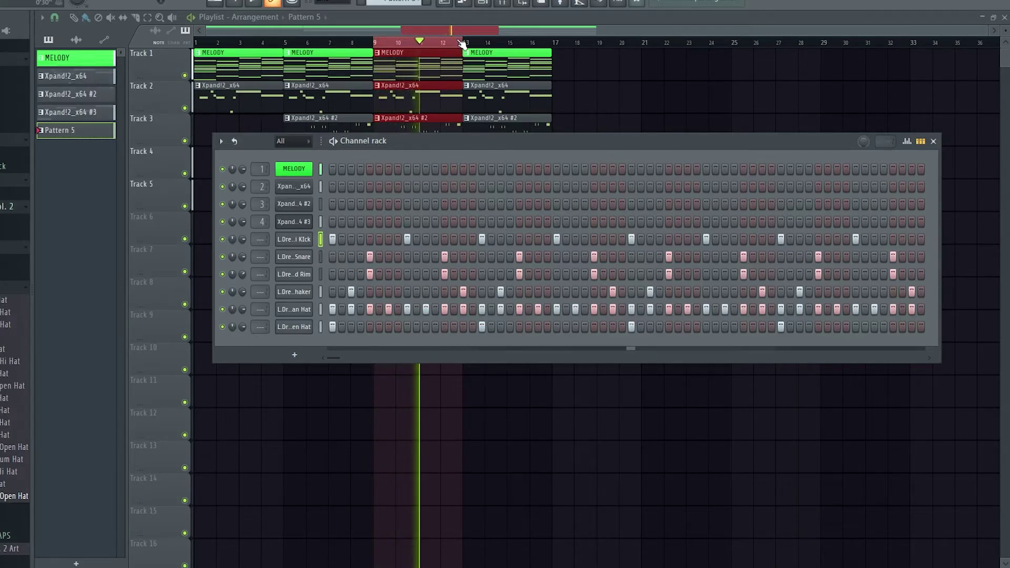
key("space")
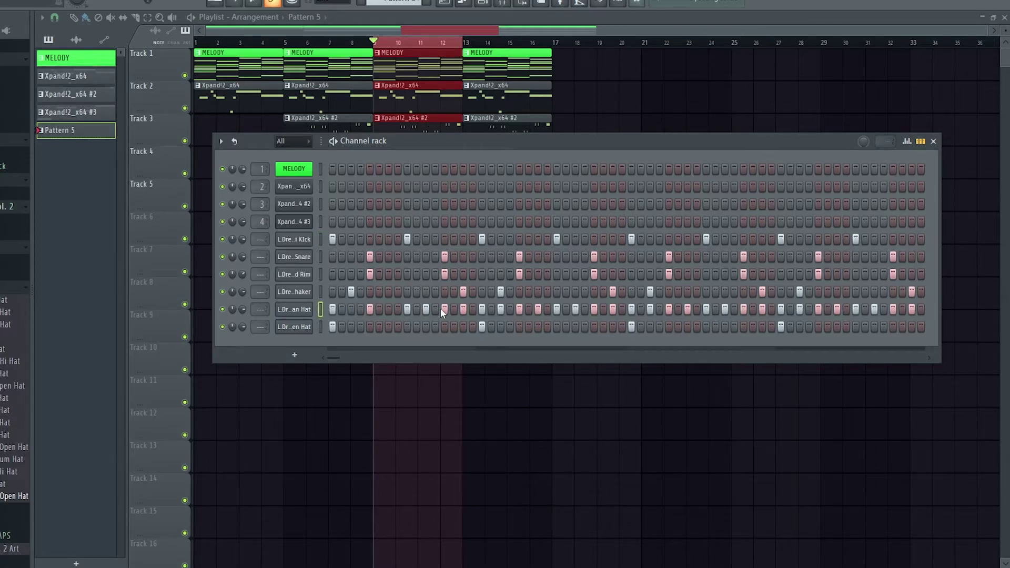
key("space")
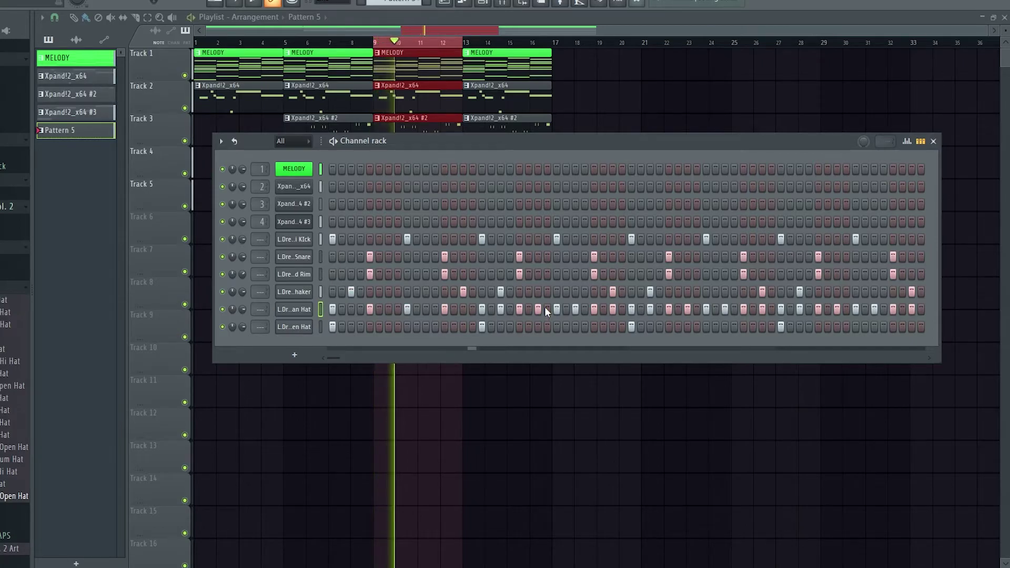
key("space")
left_click(342, 310)
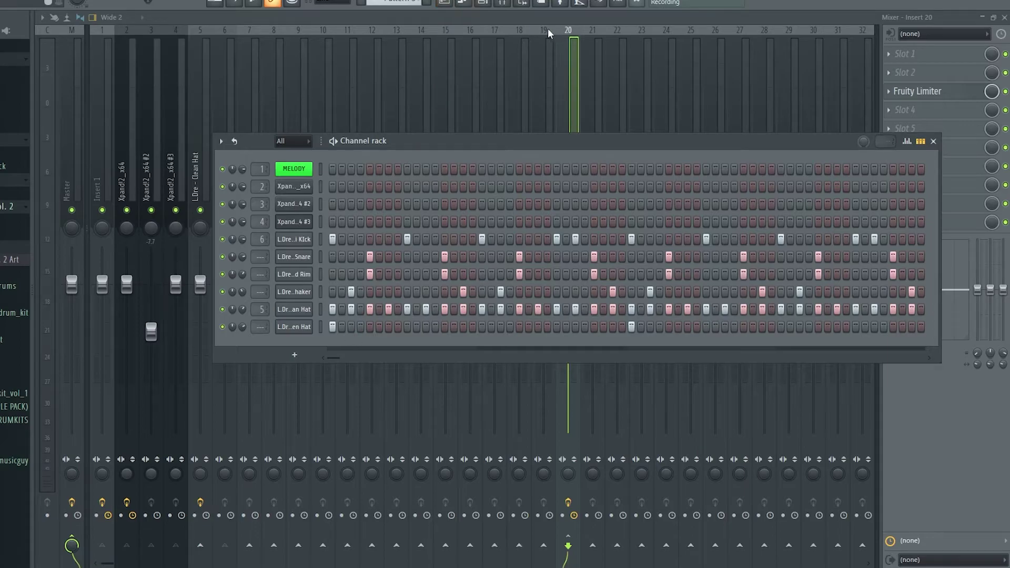
Step: Inspect the mixer routing of the instrument inserts and the Fav Lofi Kick insert to Insert 20 with its Fruity Limiter
key("F6")
left_click(182, 93)
left_click(127, 102)
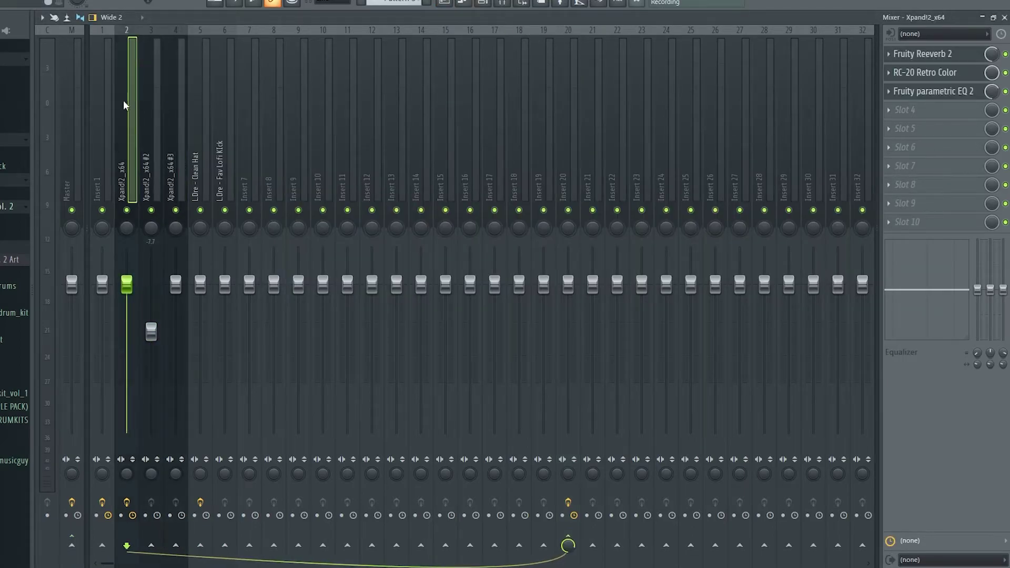
left_click(109, 100)
left_click(570, 76)
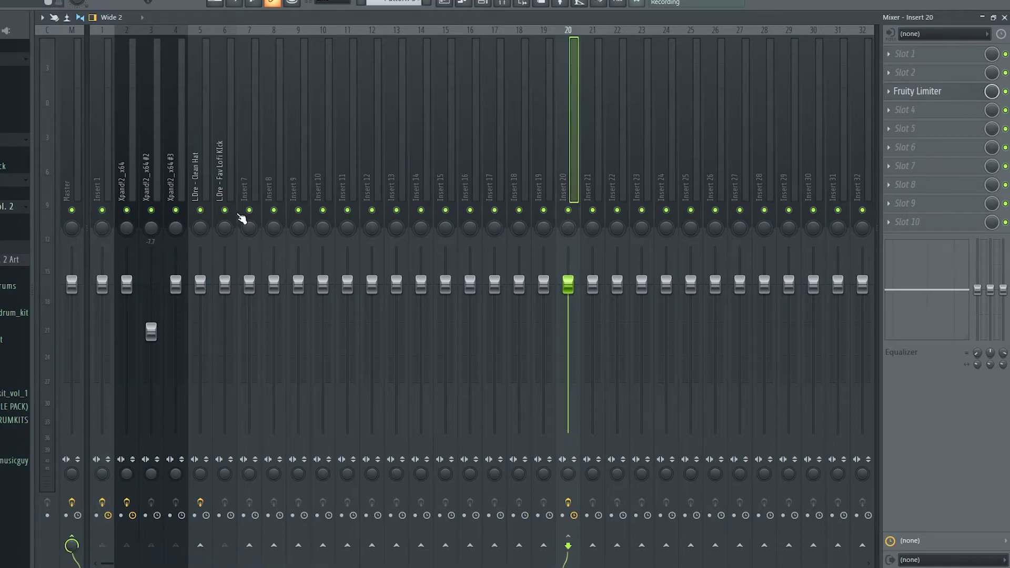
left_click(180, 152)
left_click(226, 152)
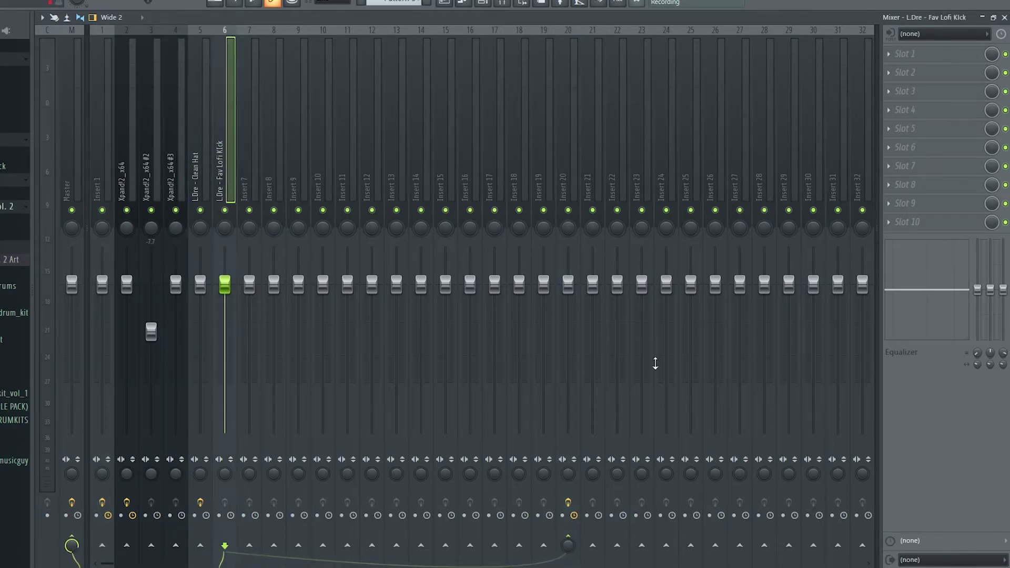
Step: Play the playlist from bar 9 with the drum pattern's steps shown in the channel rack, and hide the rack
left_click(444, 3)
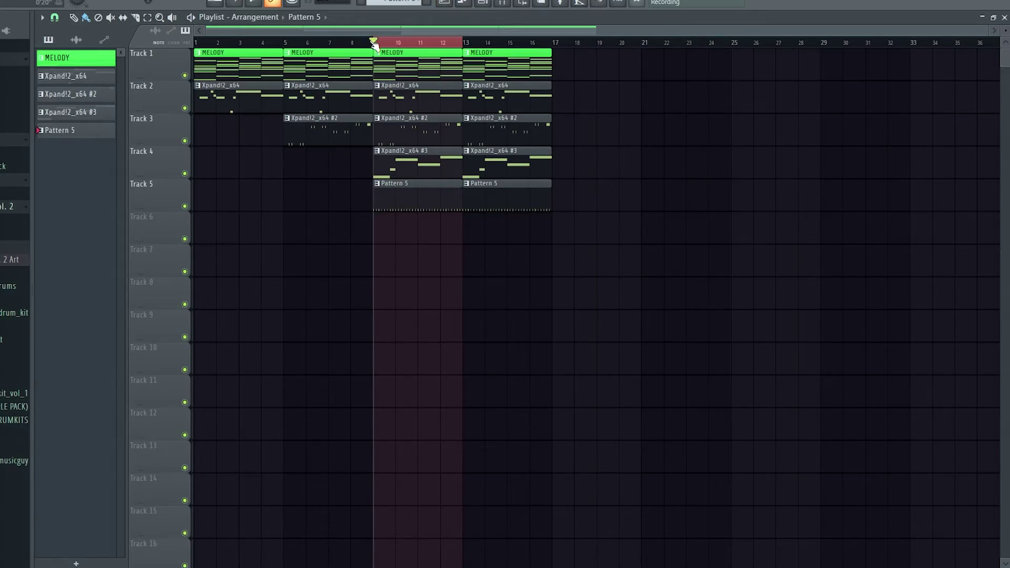
left_click(501, 4)
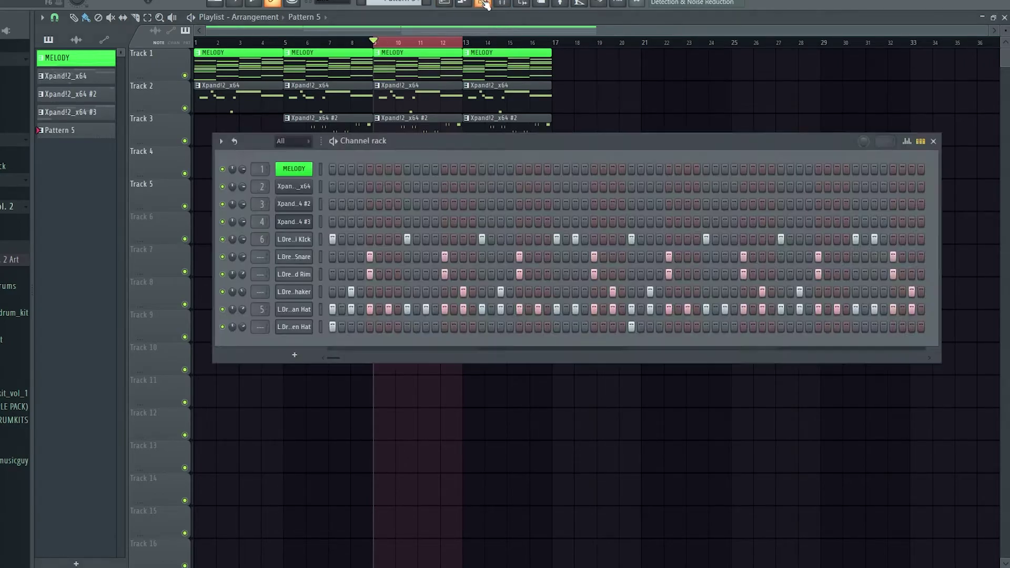
left_click(489, 5)
key("space")
left_click(491, 6)
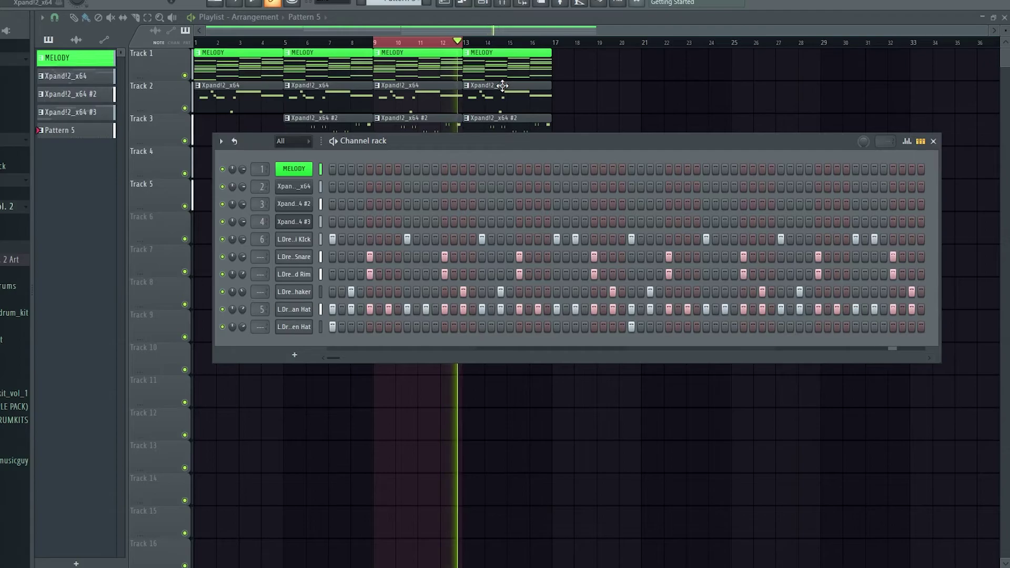
key("space")
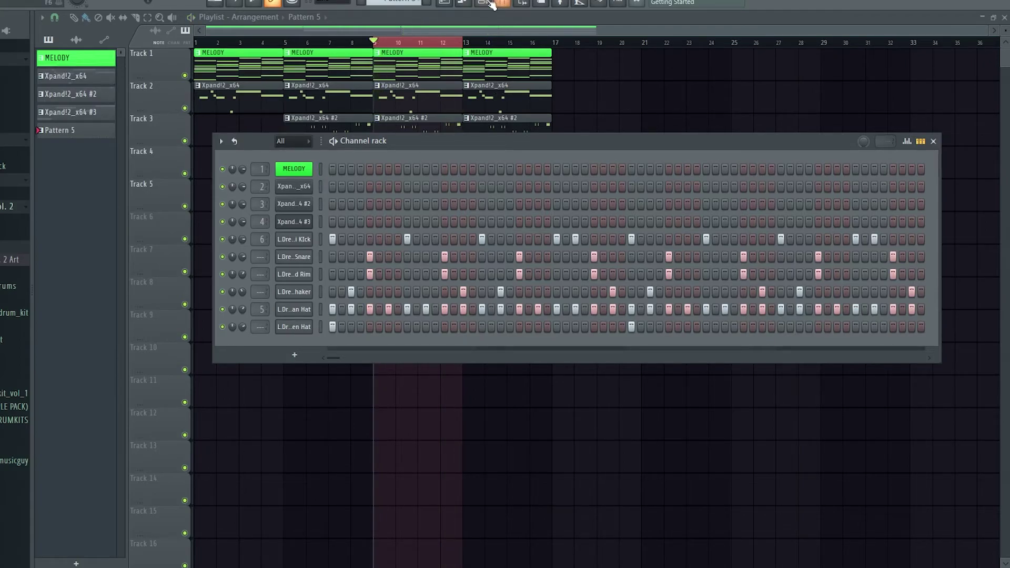
key("F6")
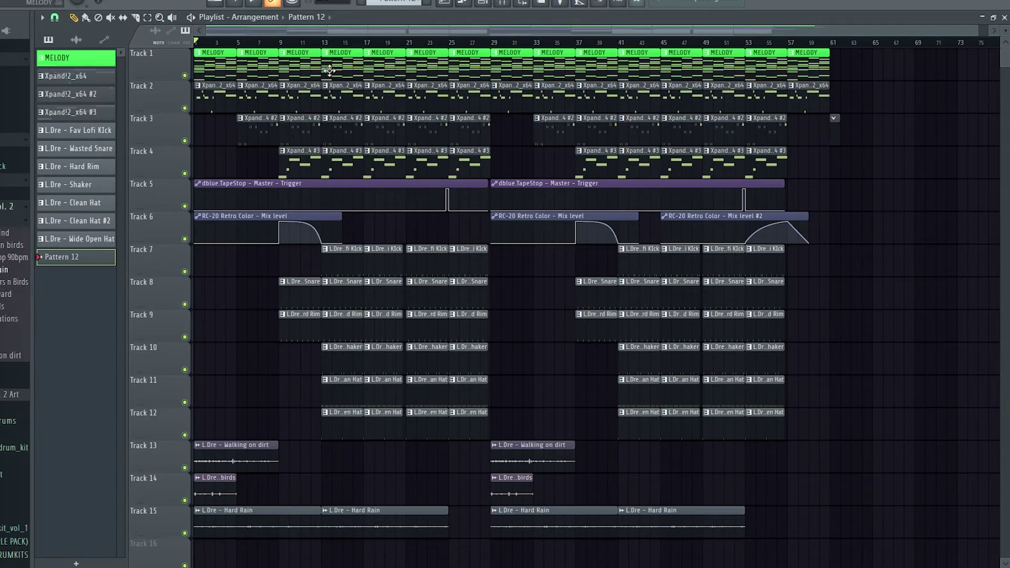
Step: Point out the first clips of MELODY, Xpand!2_x64 #2 and Xpand!2_x64 #3 in the full arrangement
left_click_drag(213, 51, 297, 158)
left_click(221, 68)
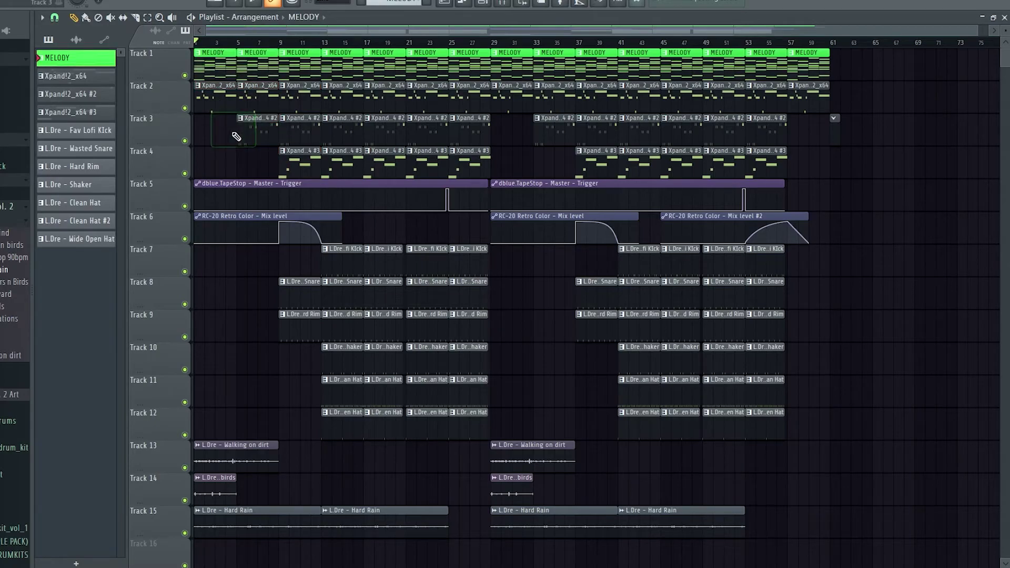
left_click(254, 131)
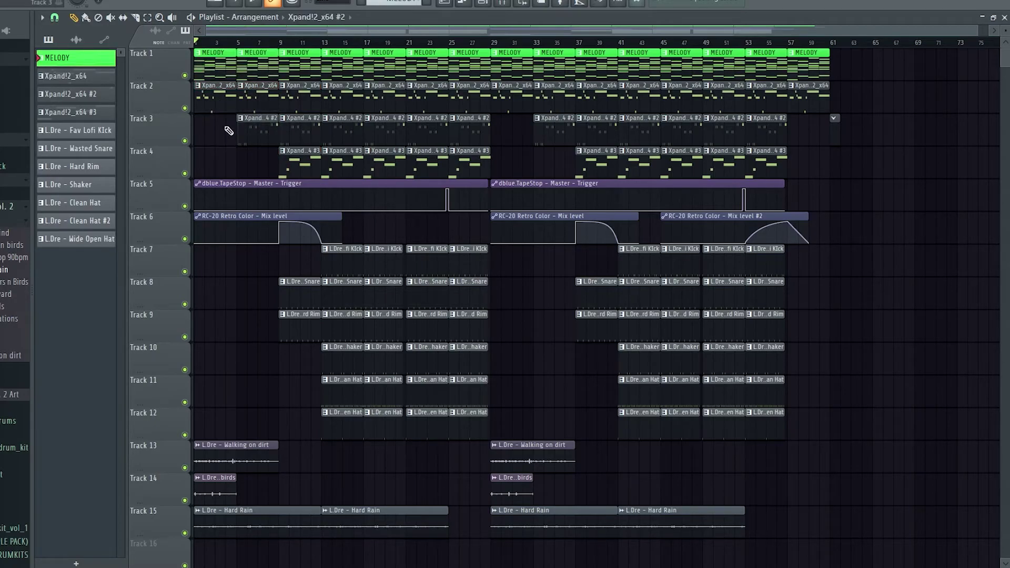
left_click_drag(220, 142, 275, 174)
left_click(297, 168)
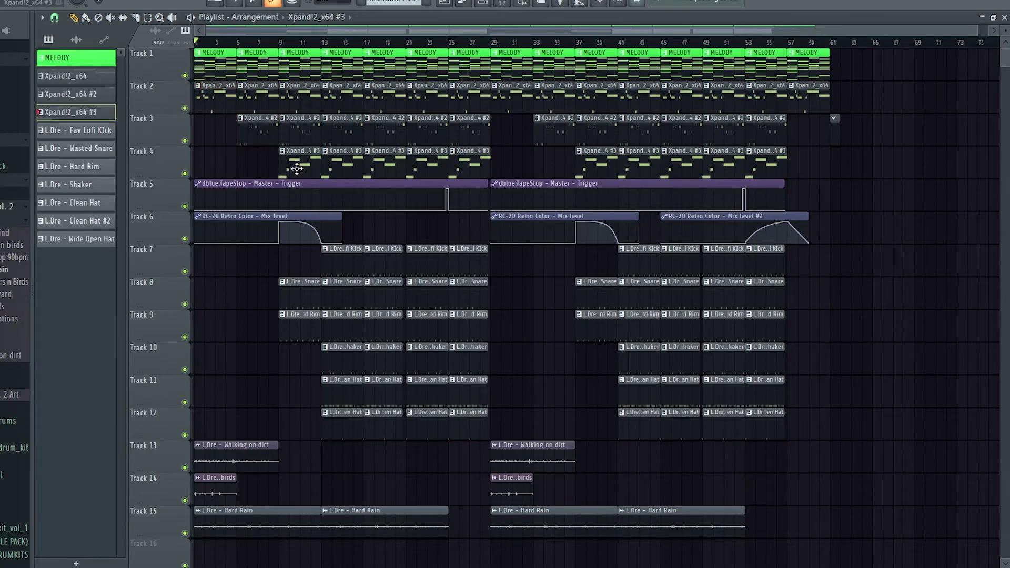
Step: Highlight the instrument clips on Tracks 1 to 4 from bar 5 to bar 57, and clear the selection
left_click_drag(237, 52, 492, 173)
left_click_drag(522, 50, 781, 176)
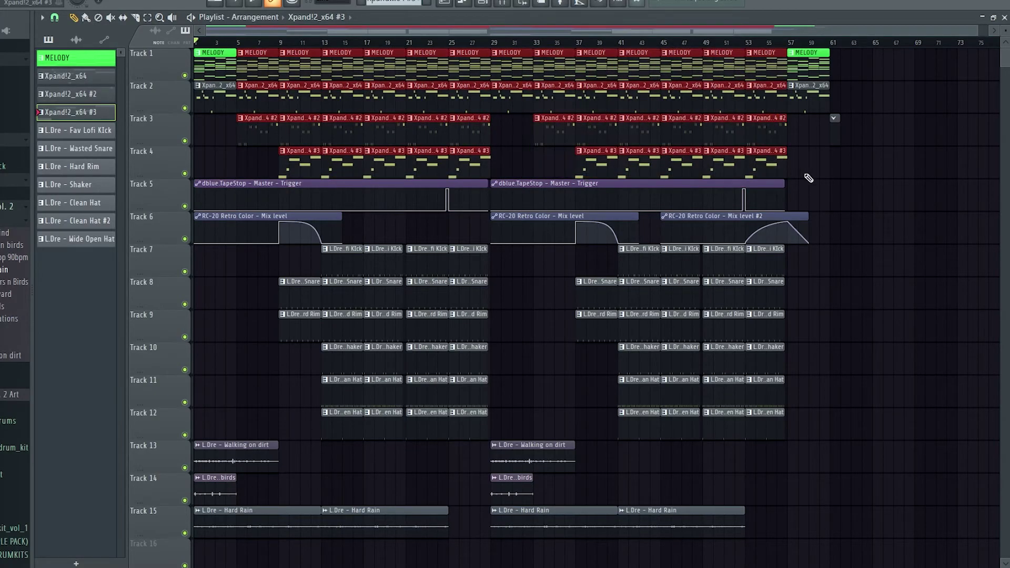
left_click(892, 220)
right_click(891, 220)
left_click_drag(814, 146, 788, 79)
left_click(867, 288)
right_click(867, 288)
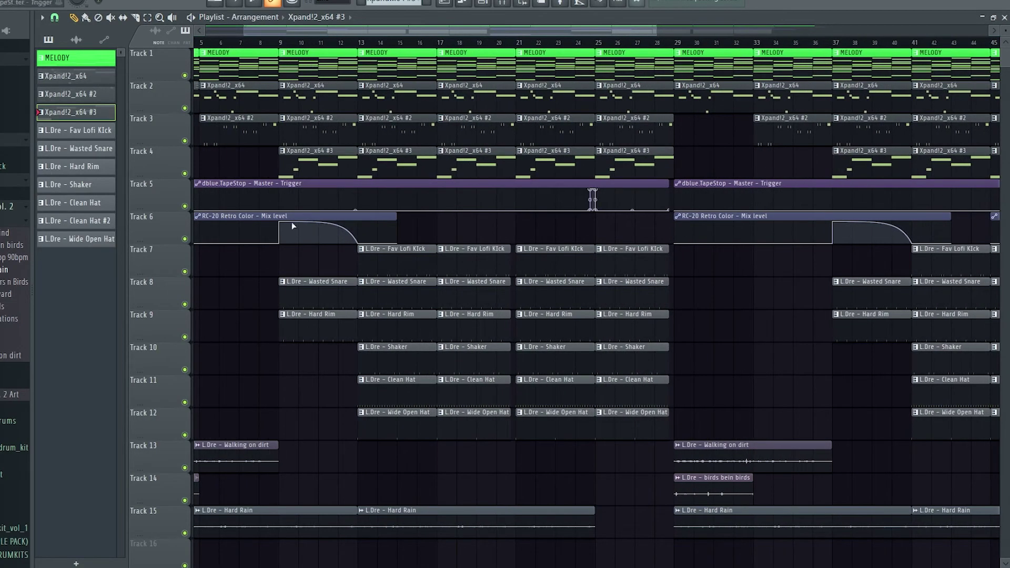
Step: Highlight the snare and rim clips at bar 9 and the full set of drum clips at bar 13
scroll(368, 315, "down", 3)
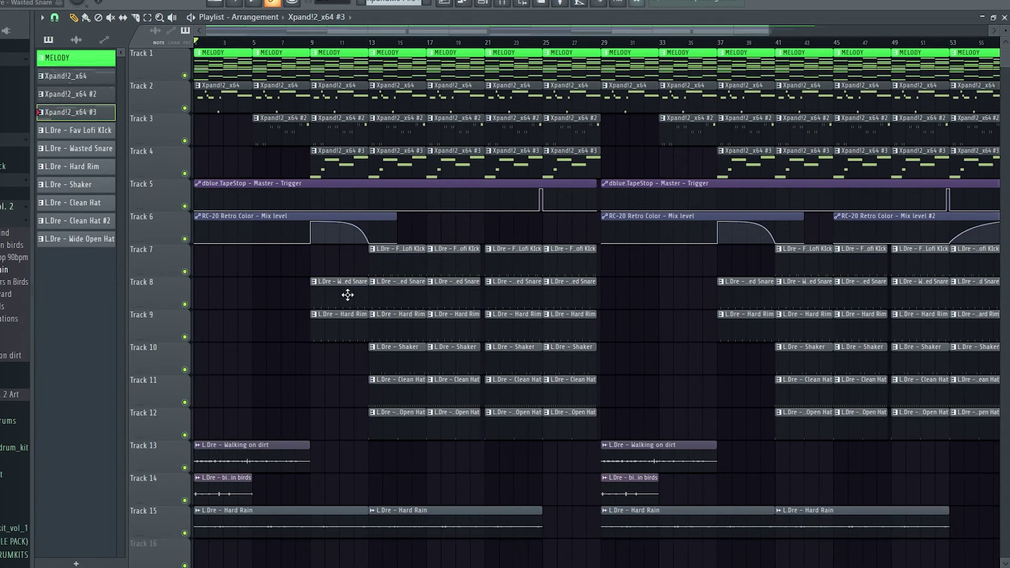
left_click_drag(345, 270, 349, 379)
left_click_drag(402, 266, 422, 453)
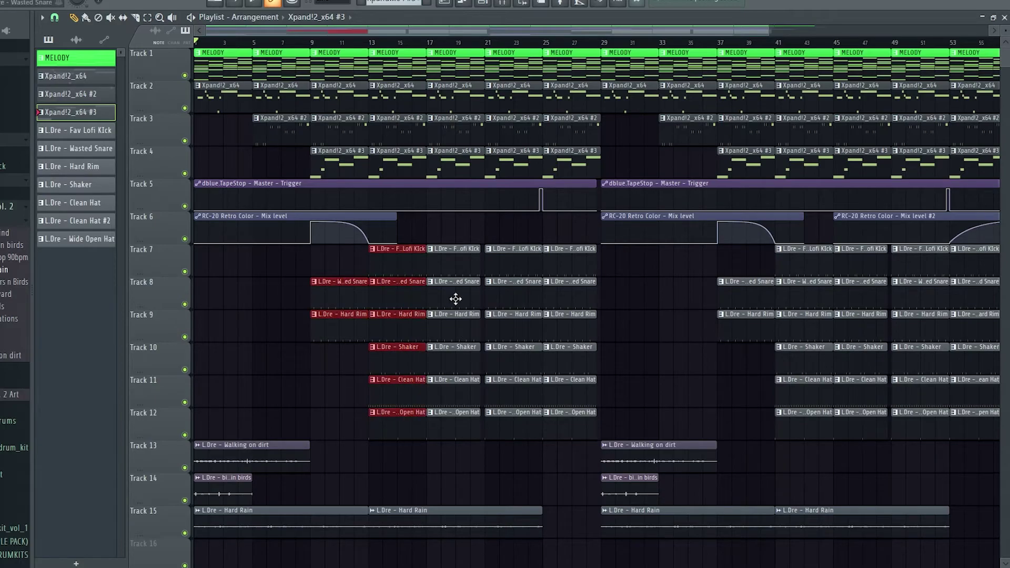
left_click_drag(364, 374, 404, 408)
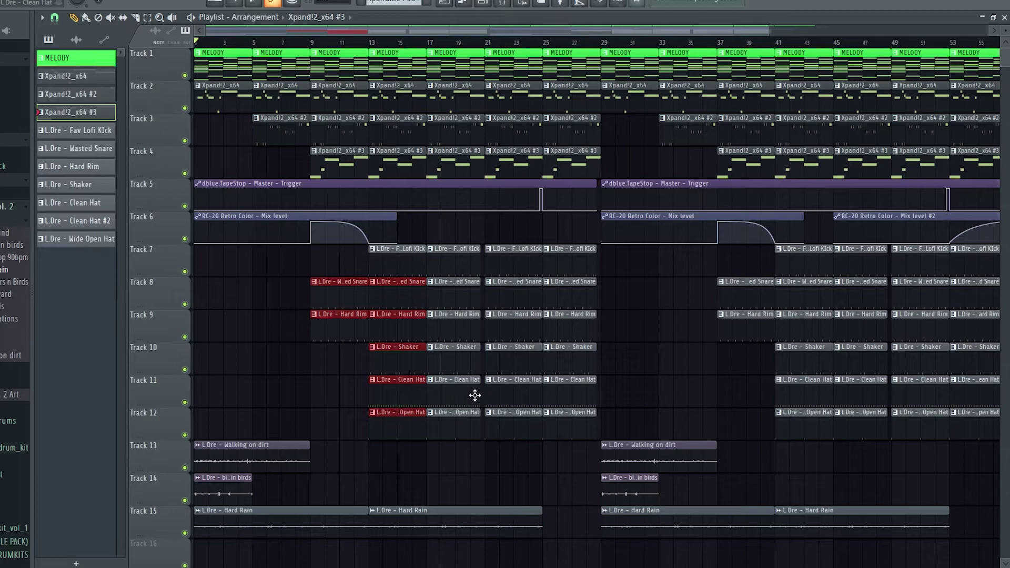
Step: Examine the gap in the drum clips just before bar 21, and play the arrangement from about bar 19
scroll(472, 394, "up", 2)
scroll(473, 394, "up", 1)
mouse_move(472, 244)
left_mouse_down()
mouse_move(473, 474)
mouse_move(469, 415)
left_mouse_up()
left_click(480, 230)
left_click(434, 41)
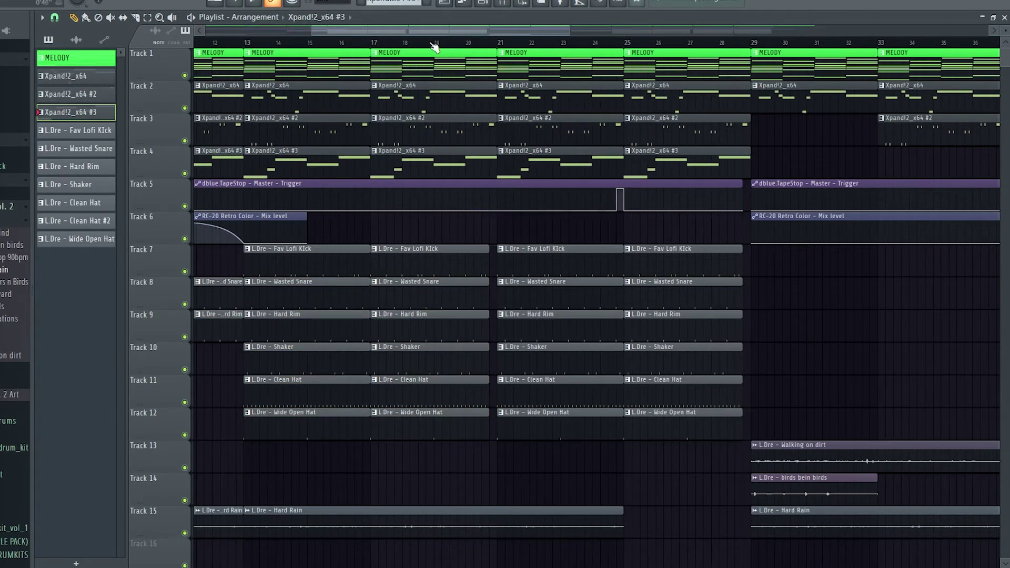
key("space")
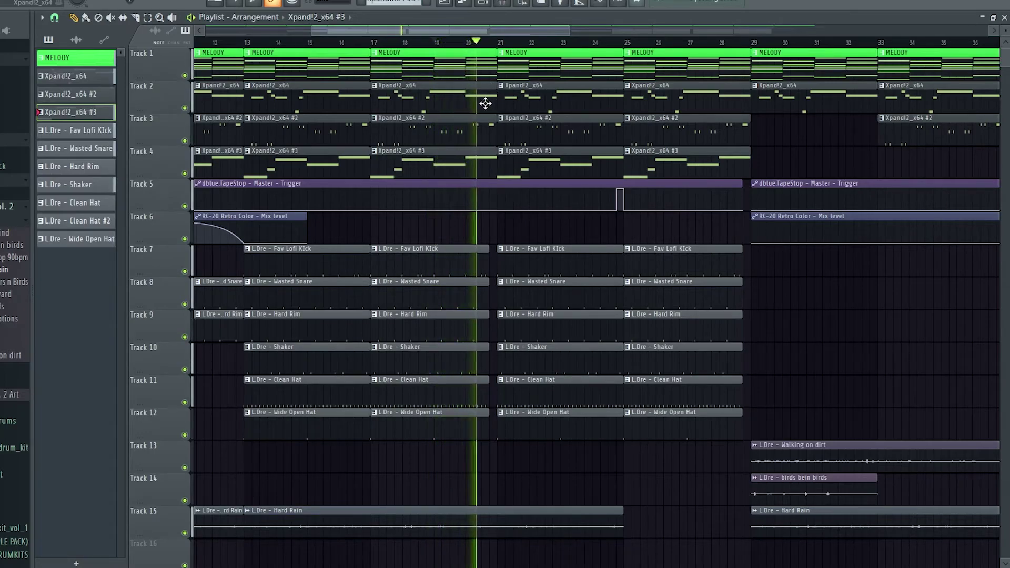
key("space")
double_click(477, 135)
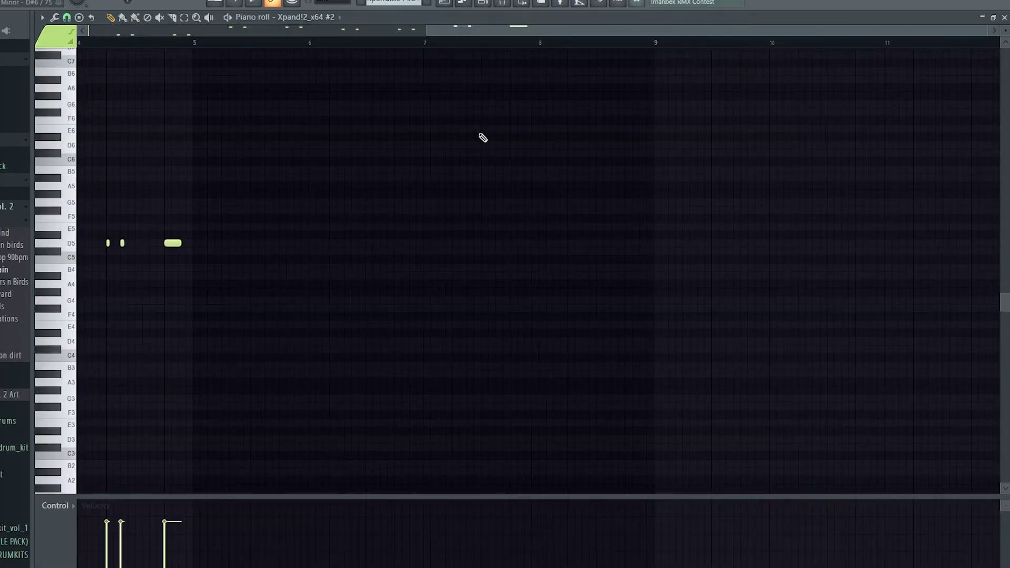
left_click(443, 3)
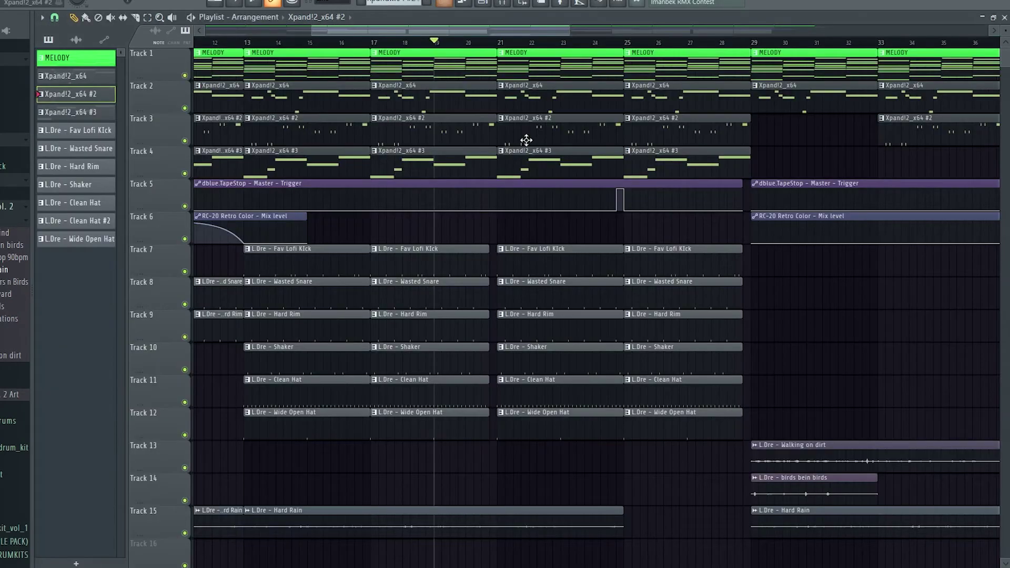
Step: Point out the spike in the dblue.TapeStop - Master - Trigger automation, and place the playhead on it just before bar 25
scroll(589, 307, "down", 3)
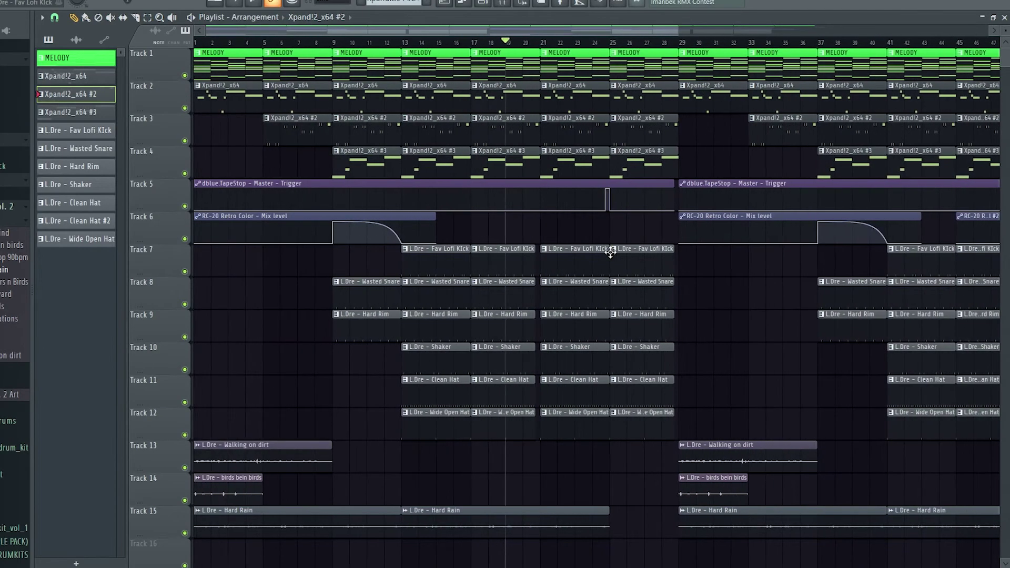
scroll(609, 242, "up", 4)
left_click(604, 200)
left_click(603, 41)
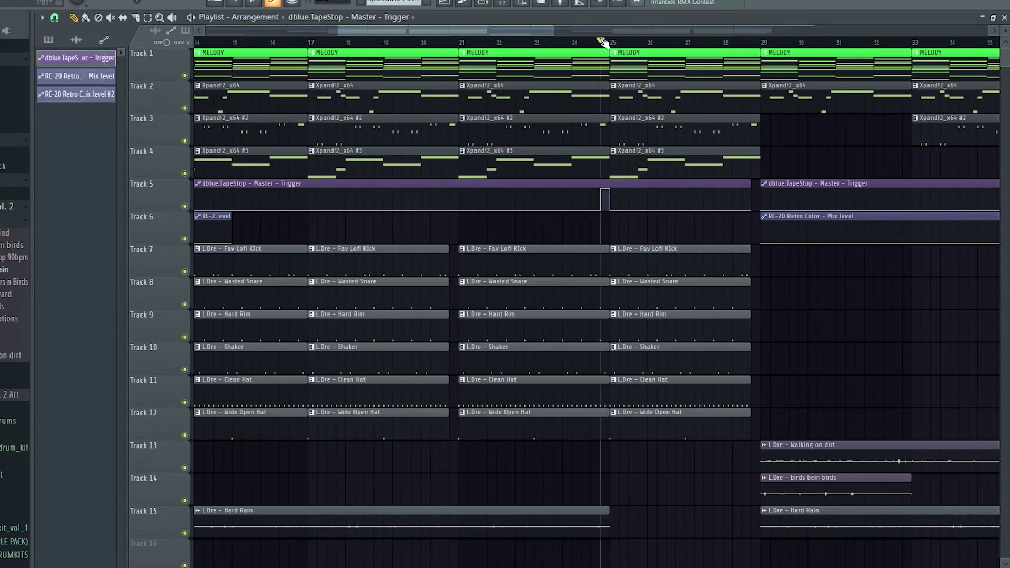
Step: Show the dblue.TapeStop effect on the Master track in the mixer, and return to the playlist
left_click(504, 6)
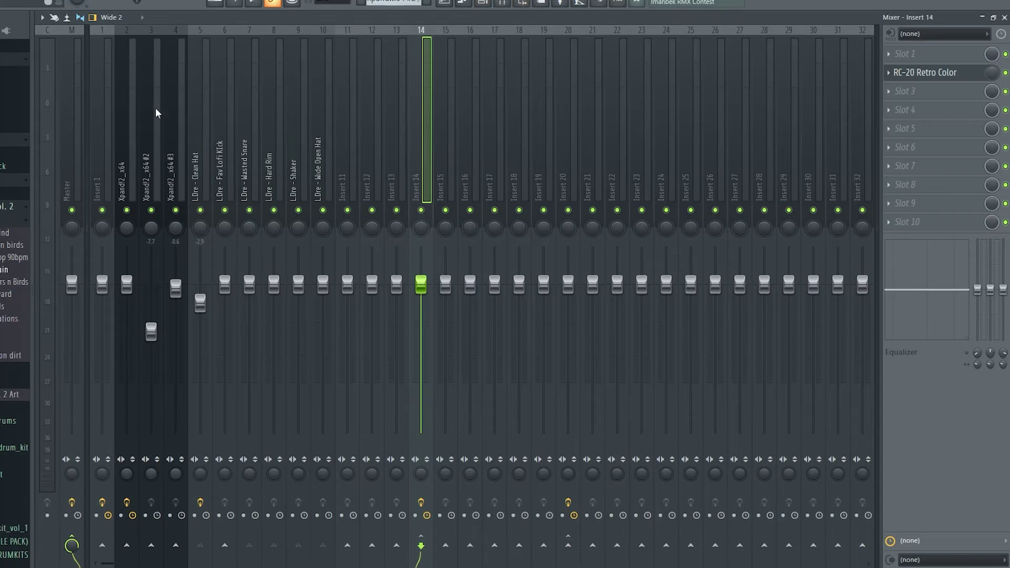
left_click(74, 115)
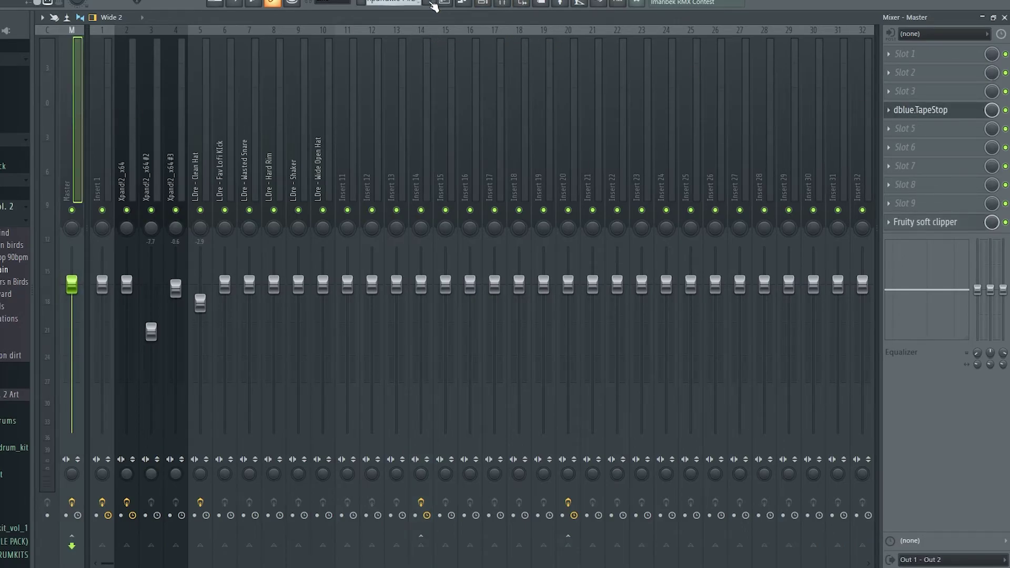
left_click(443, 4)
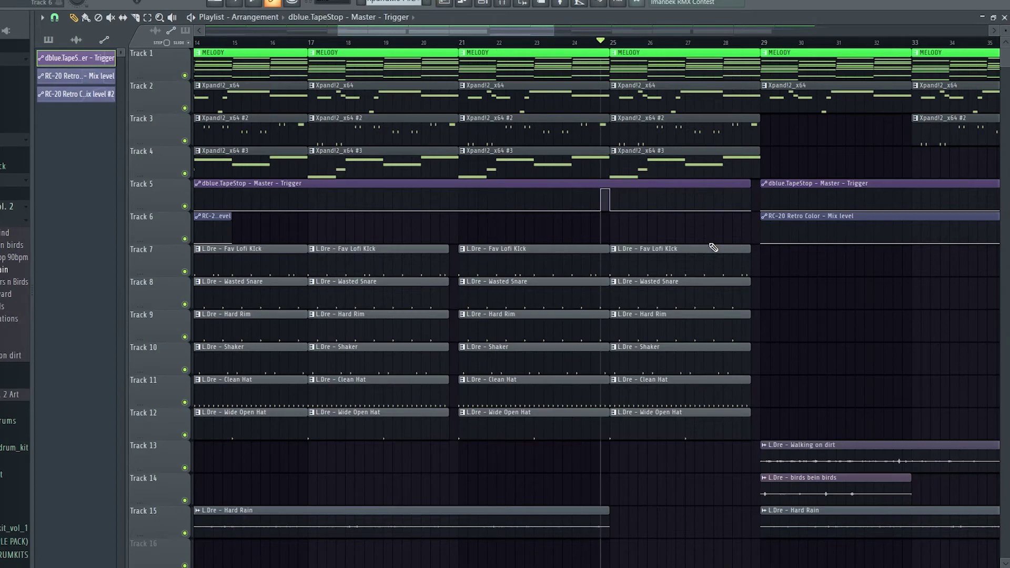
Step: Highlight the automation and drum clips on Tracks 5 to 12 before bar 29, place the playhead at bar 53, and clear the selection
scroll(712, 245, "down", 4)
scroll(660, 205, "down", 2)
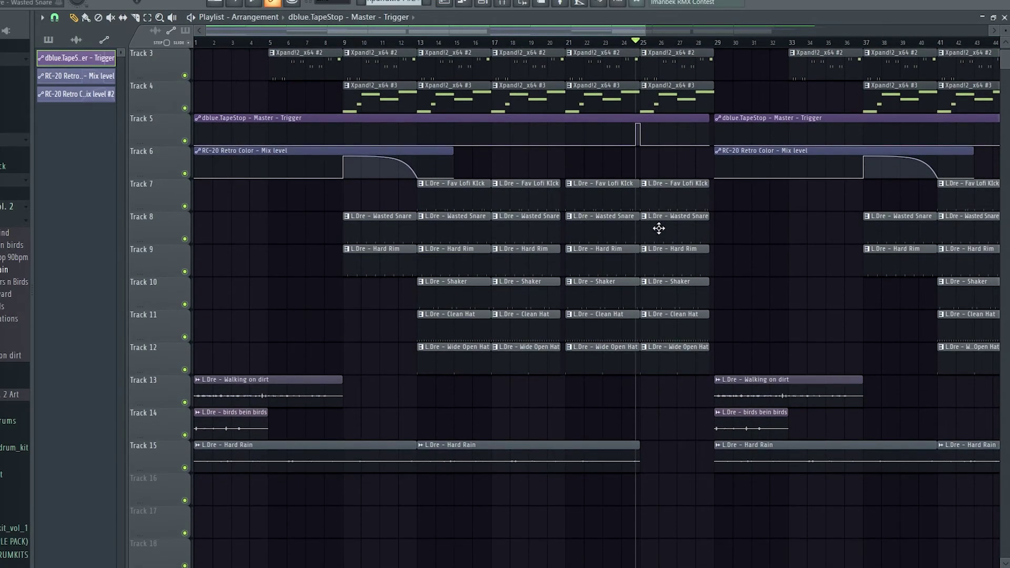
scroll(659, 228, "down", 2)
scroll(679, 243, "up", 2)
left_click_drag(540, 427, 453, 150)
scroll(976, 334, "up", 3)
scroll(976, 334, "up", 1)
left_click(713, 41)
scroll(551, 213, "down", 3)
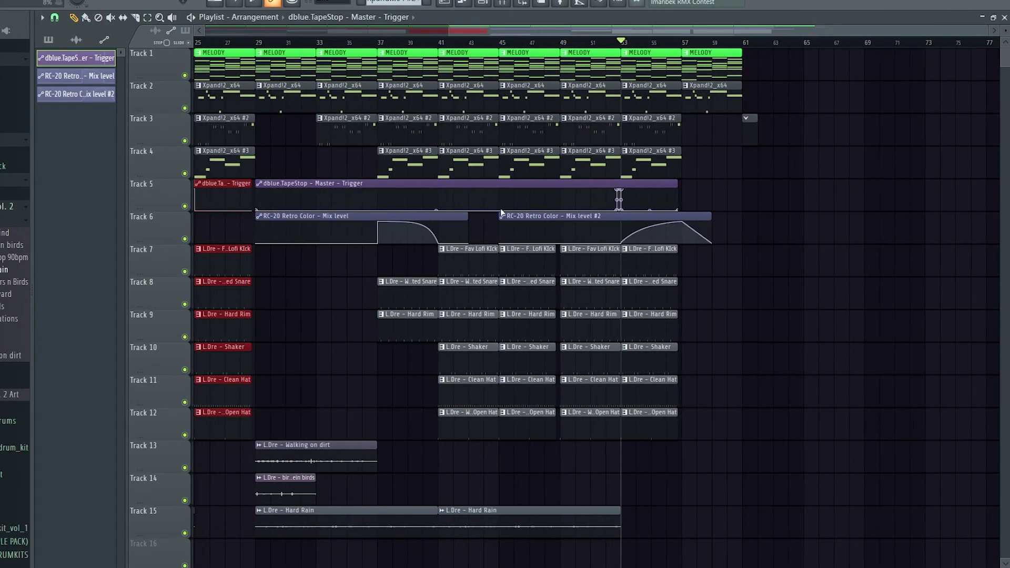
left_click_drag(545, 221, 615, 256)
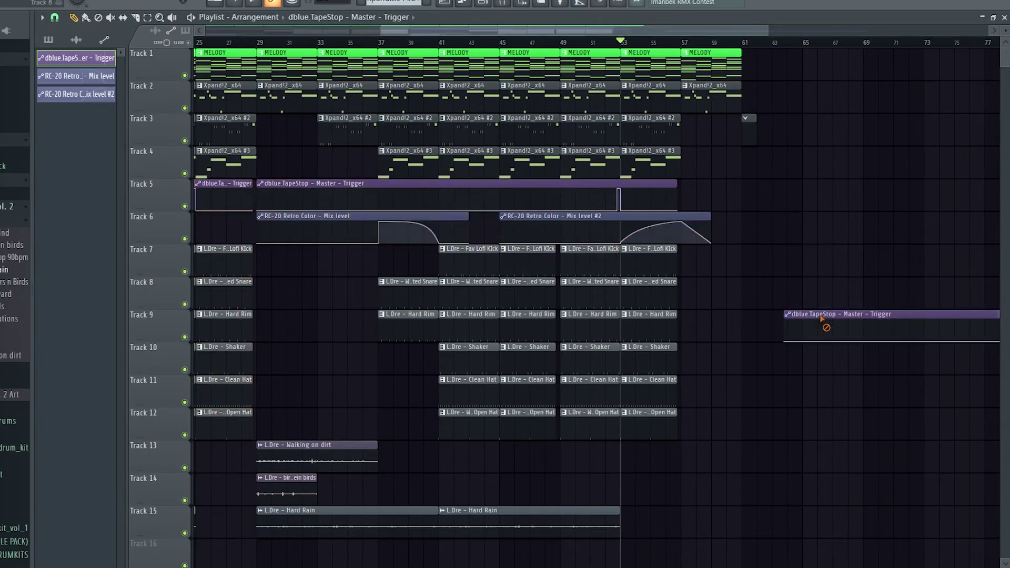
Step: Show the RC-20 Retro Color effect on mixer Insert 14 and the routing of the snare and shaker tracks into it
left_click(498, 4)
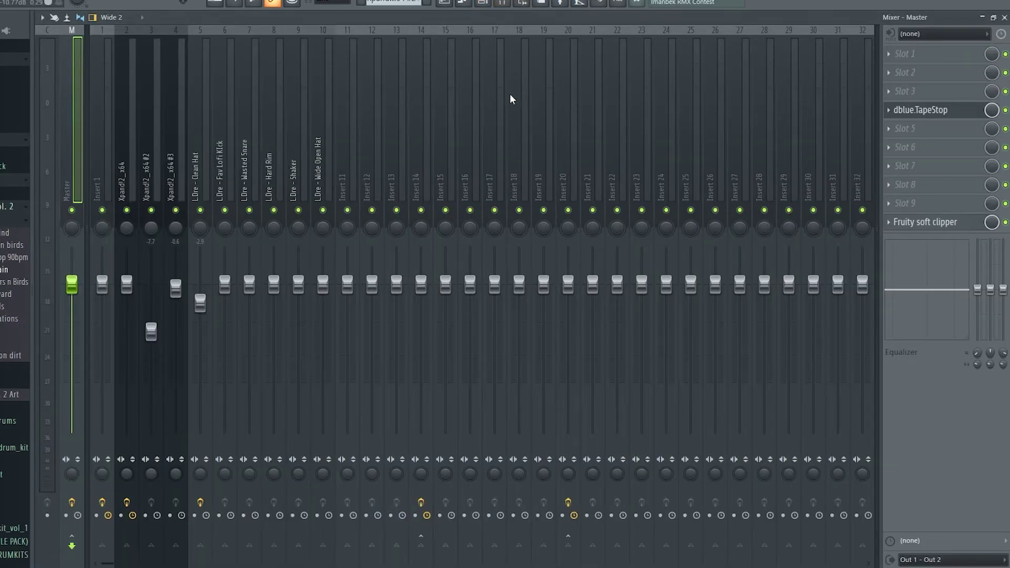
left_click(444, 4)
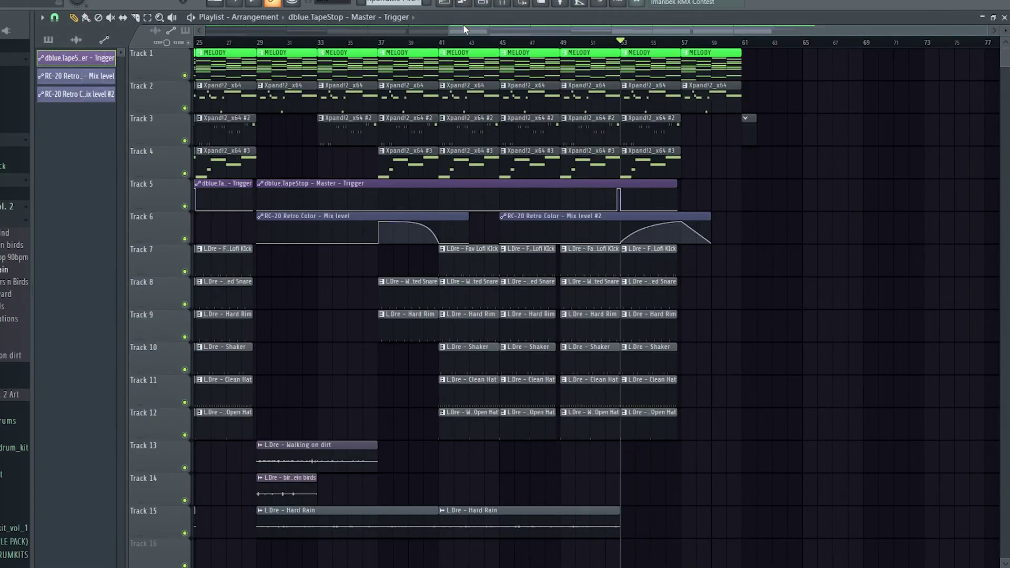
scroll(610, 338, "down", 2)
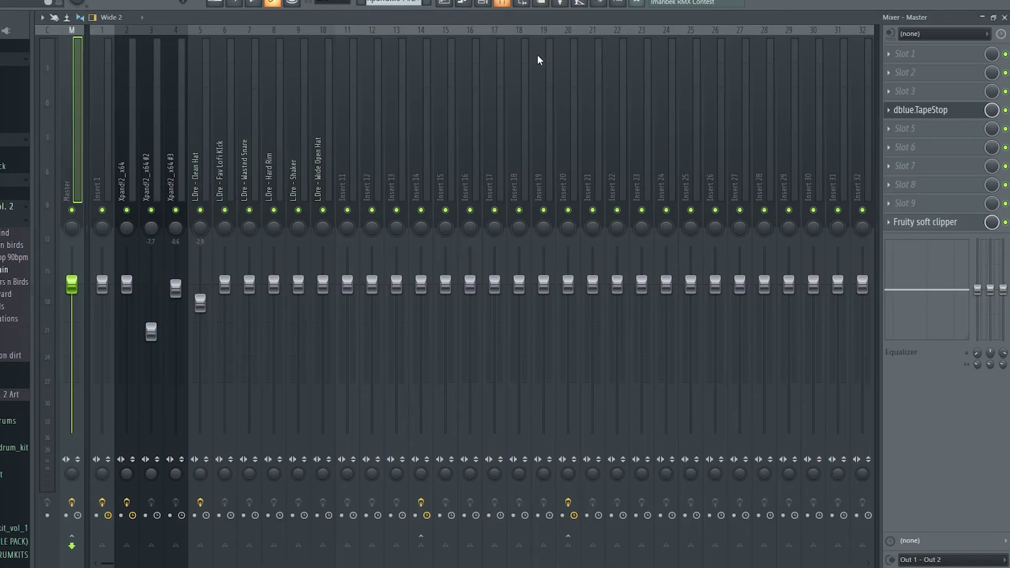
left_click(499, 4)
left_click(353, 111)
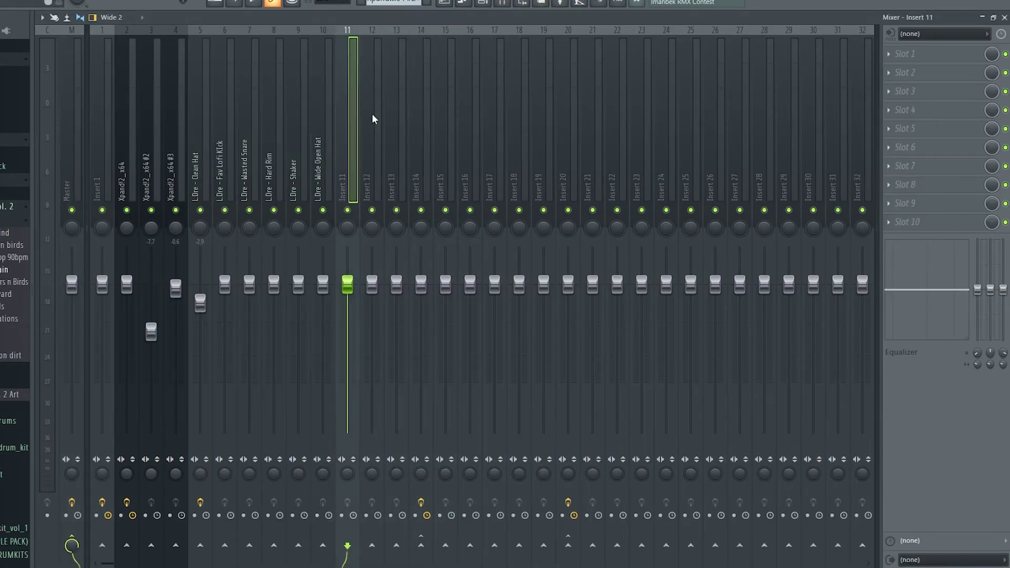
left_click(430, 120)
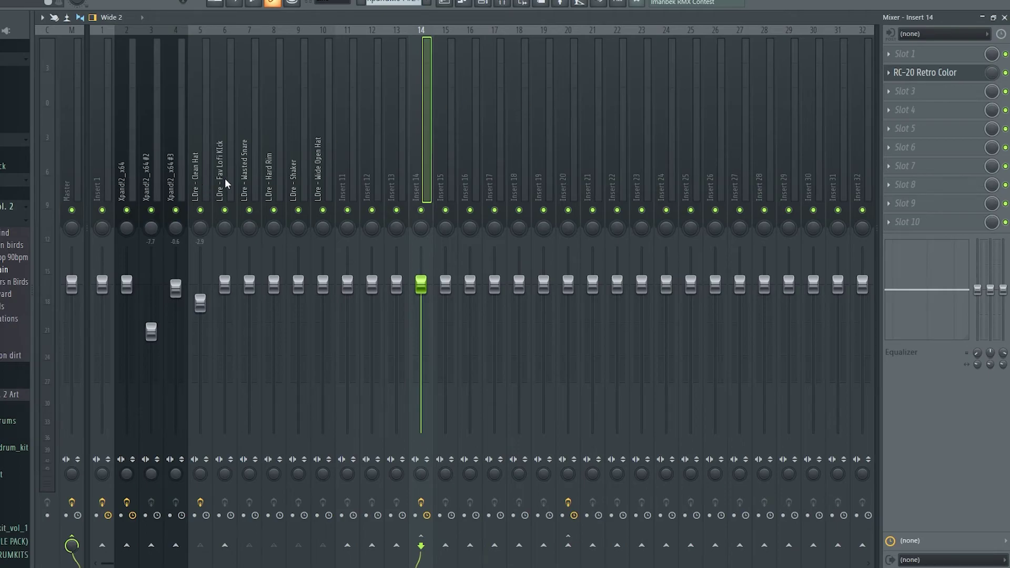
left_click(250, 135)
left_click(296, 139)
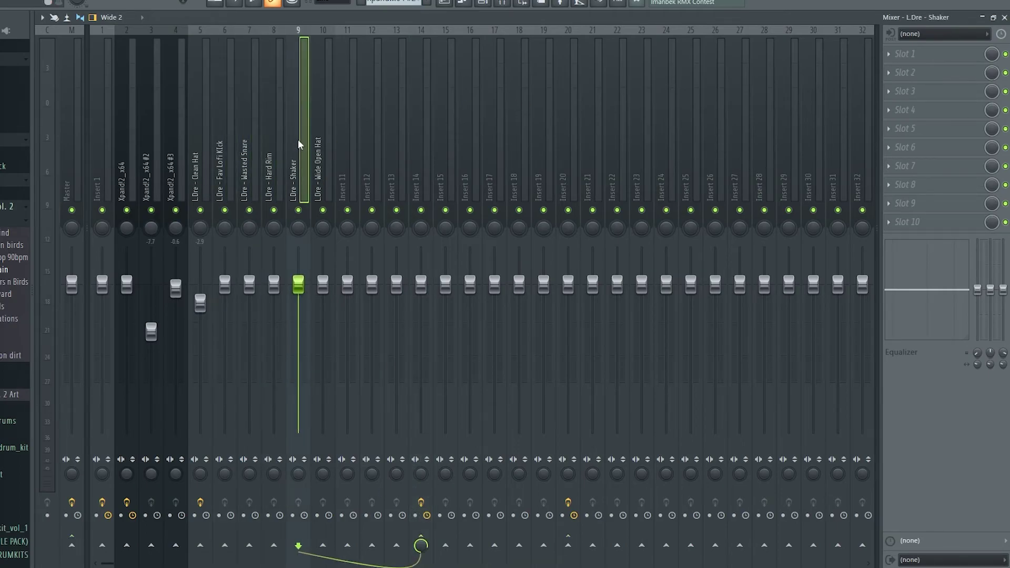
Step: Point out the RC-20 Retro Color - Mix level #2 ramp at bar 53, and view the plugin's settings on Insert 14
left_click(463, 7)
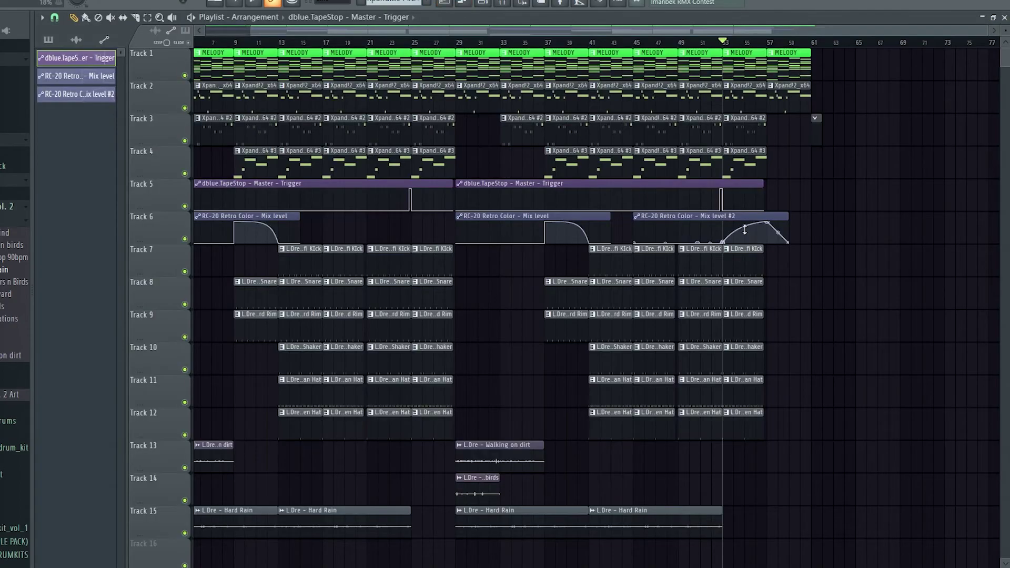
scroll(697, 47, "up", 3)
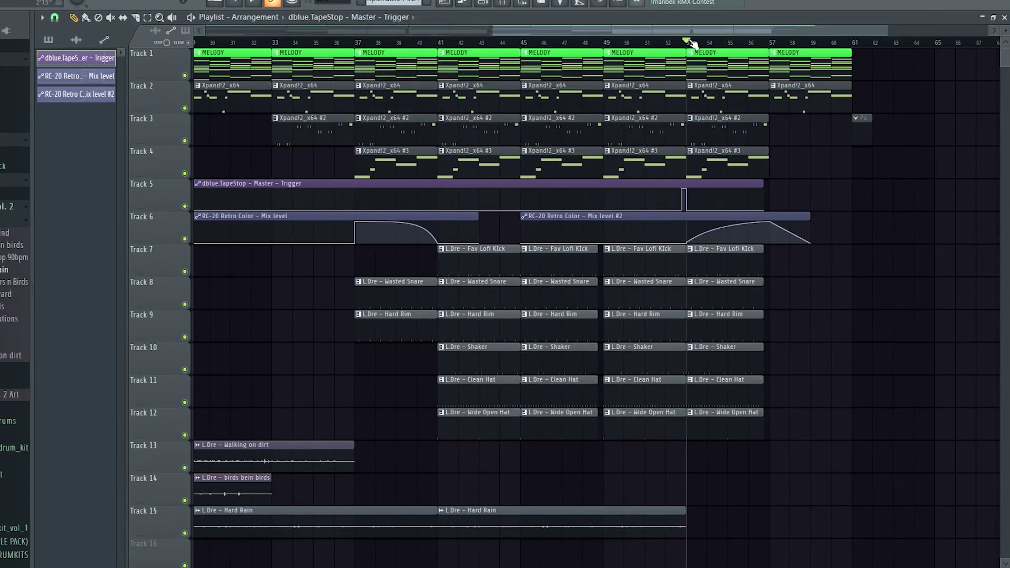
left_click(502, 5)
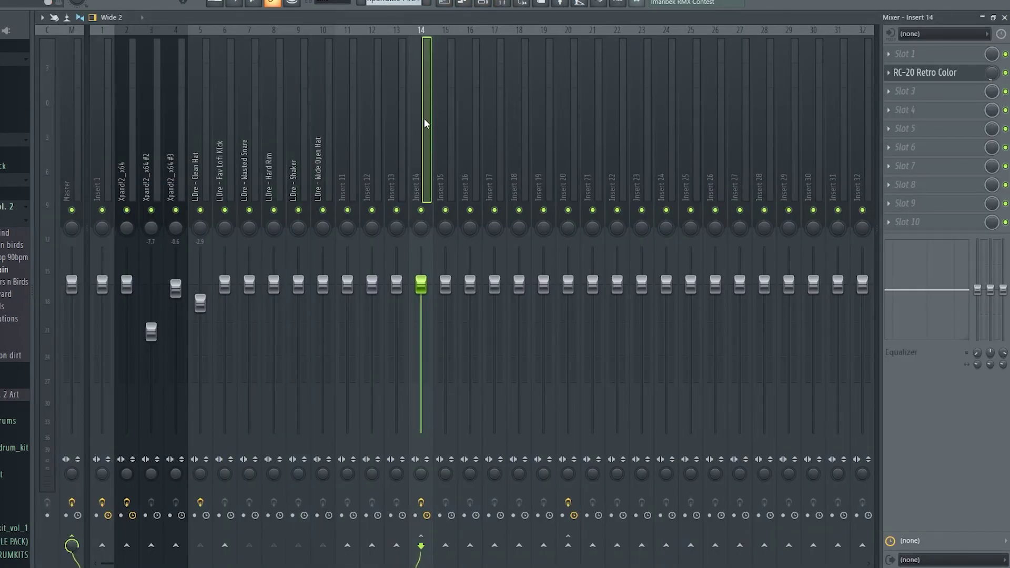
left_click(922, 73)
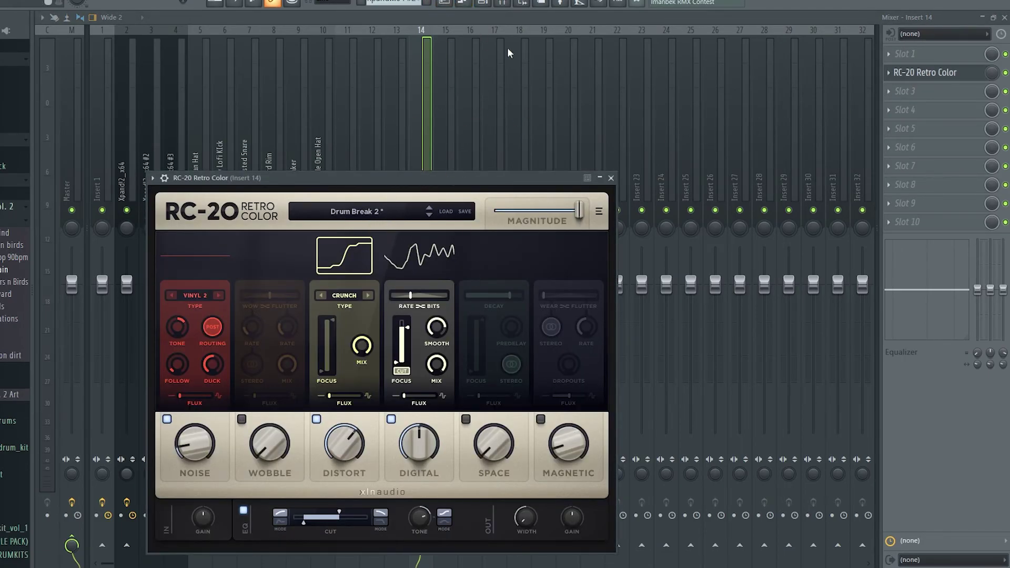
key("F5")
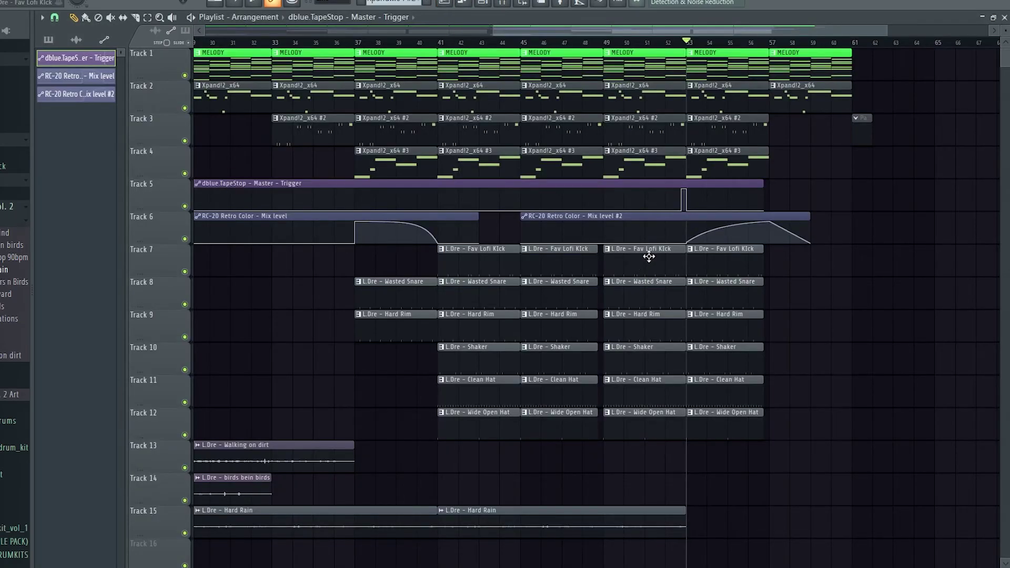
Step: Solo the walking, birds and rain ambience on Tracks 13, 14 and 15 in turn from the song's start, and unsolo them
scroll(221, 444, "down", 5)
scroll(223, 423, "up", 2, "ctrl")
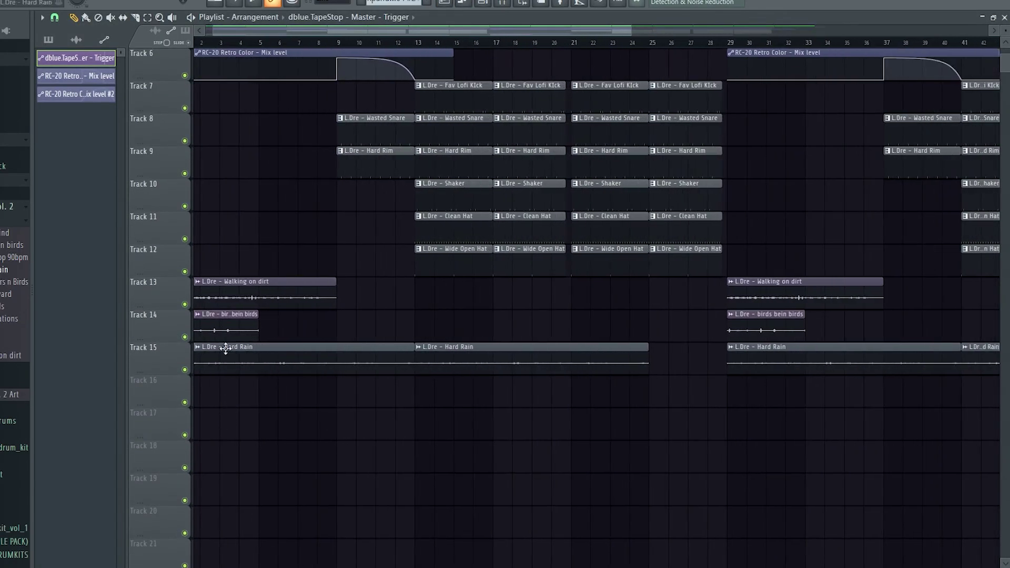
right_click(185, 304)
left_click_drag(215, 44, 3, 49)
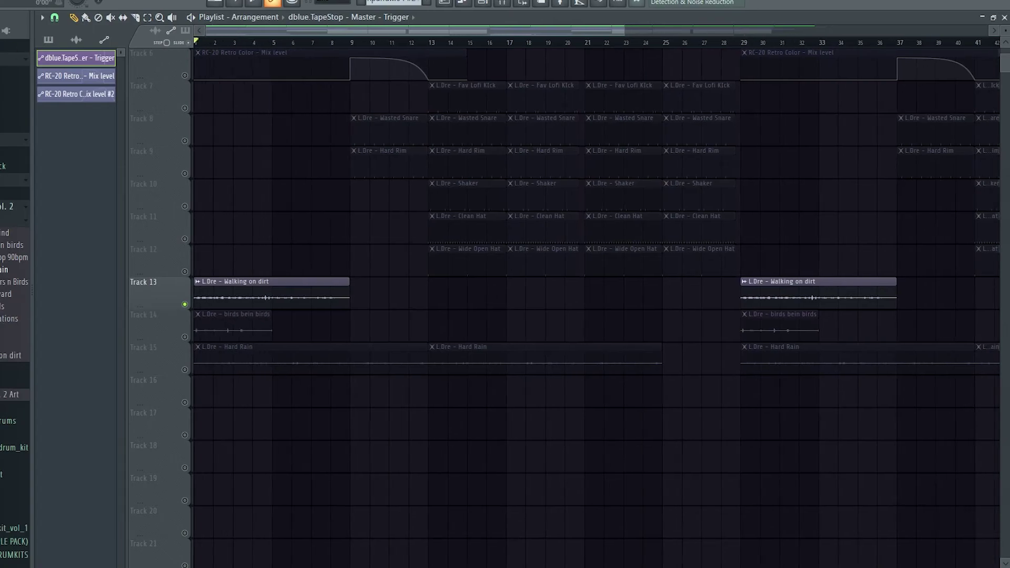
right_click(184, 337)
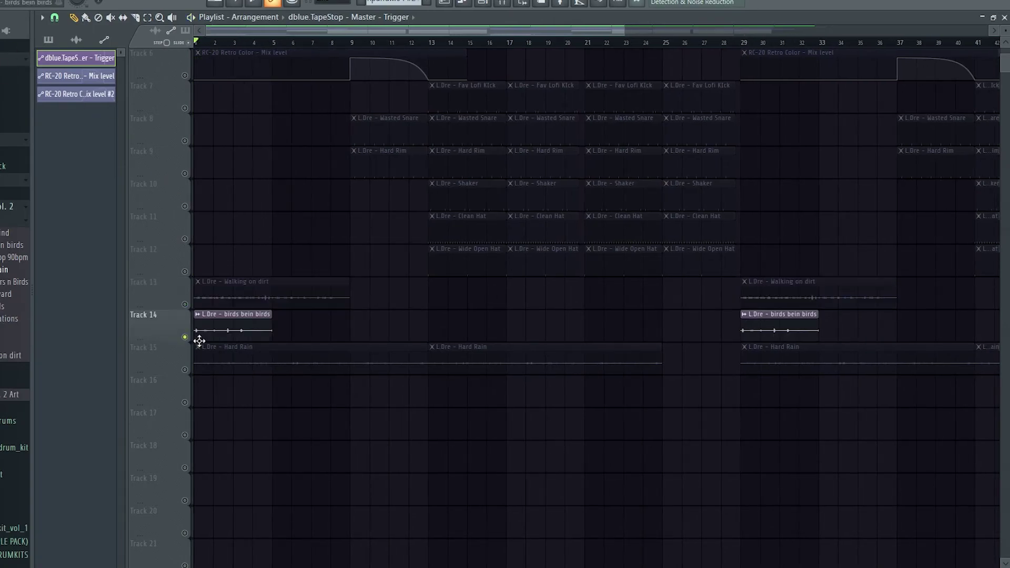
right_click(184, 369)
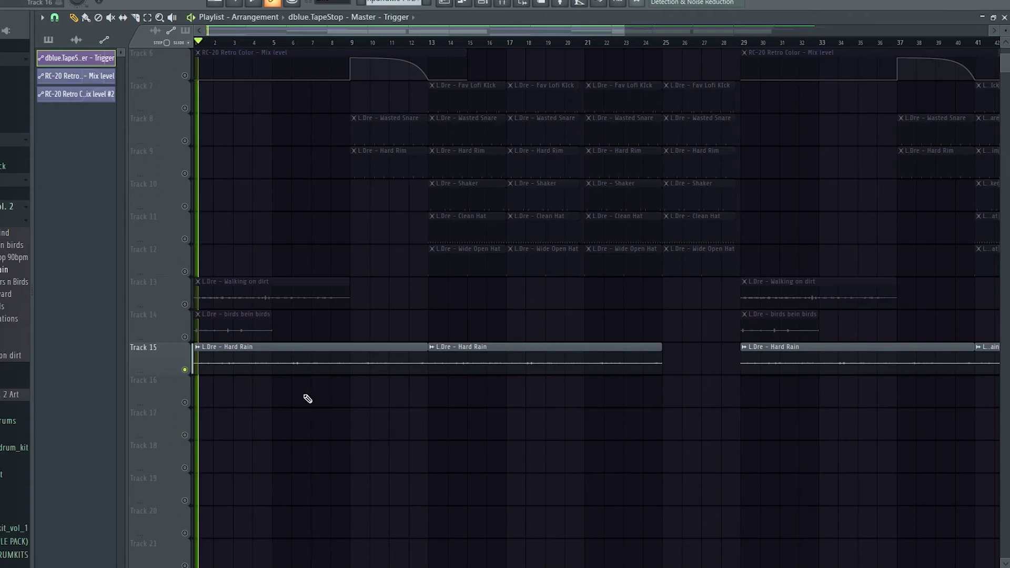
right_click(185, 370)
Step: Review the full arrangement from bar 1 to bar 61, including the short clip at the end of Track 3
scroll(456, 420, "down", 4)
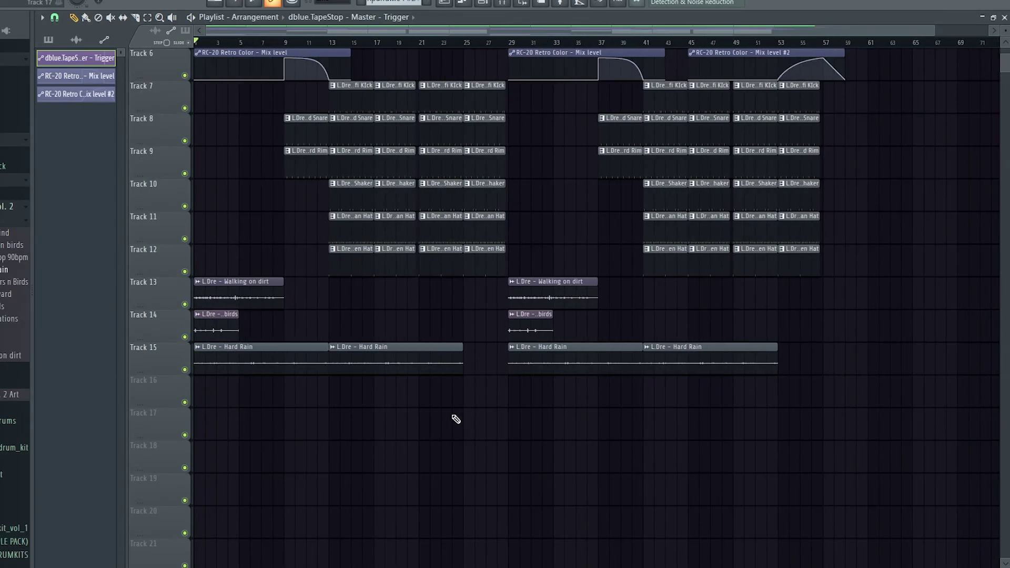
scroll(456, 419, "up", 3)
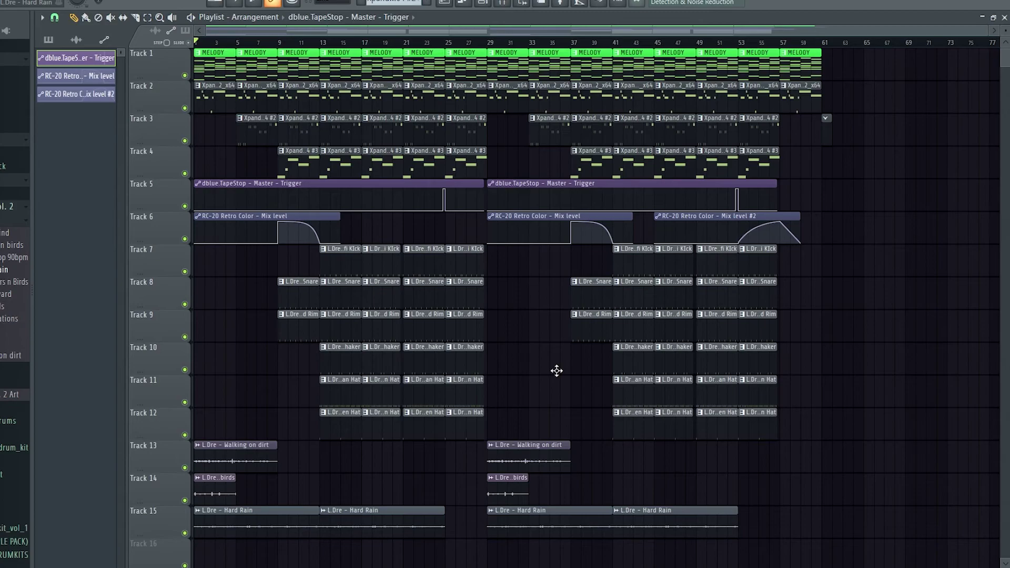
scroll(829, 153, "up", 3)
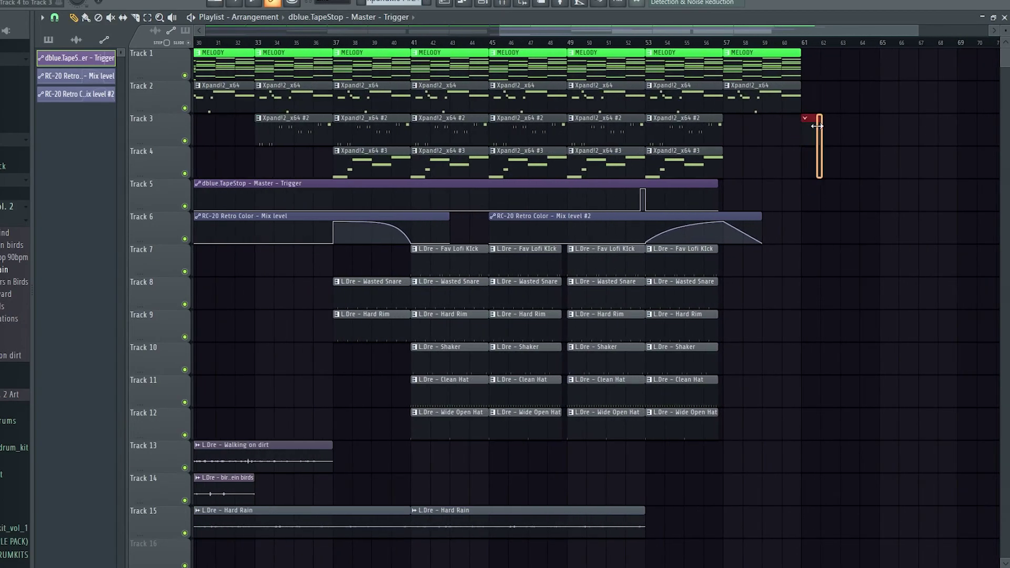
scroll(825, 141, "down", 3)
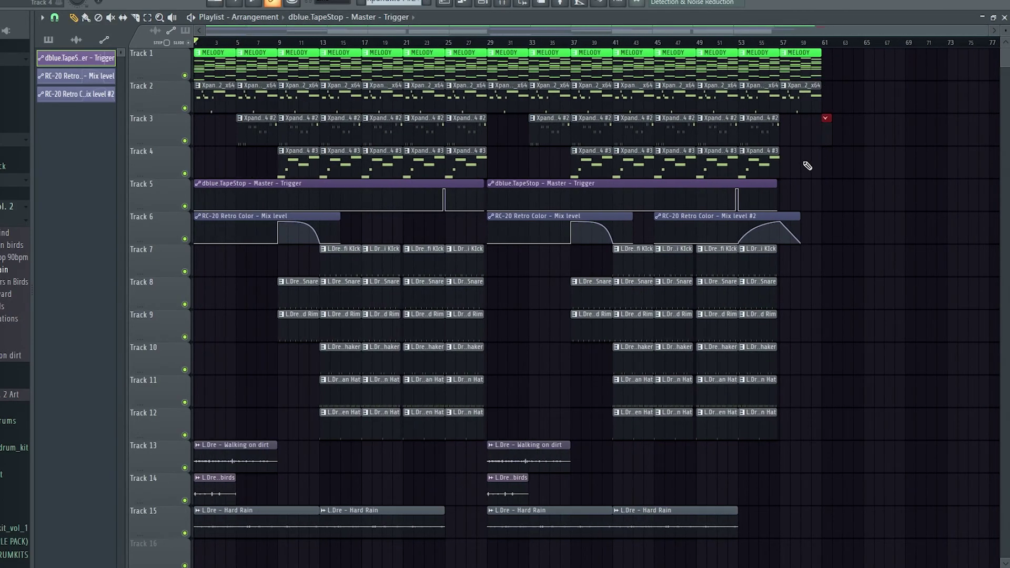
scroll(802, 173, "down", 2)
left_click(829, 284)
right_click(850, 287)
scroll(818, 285, "up", 2)
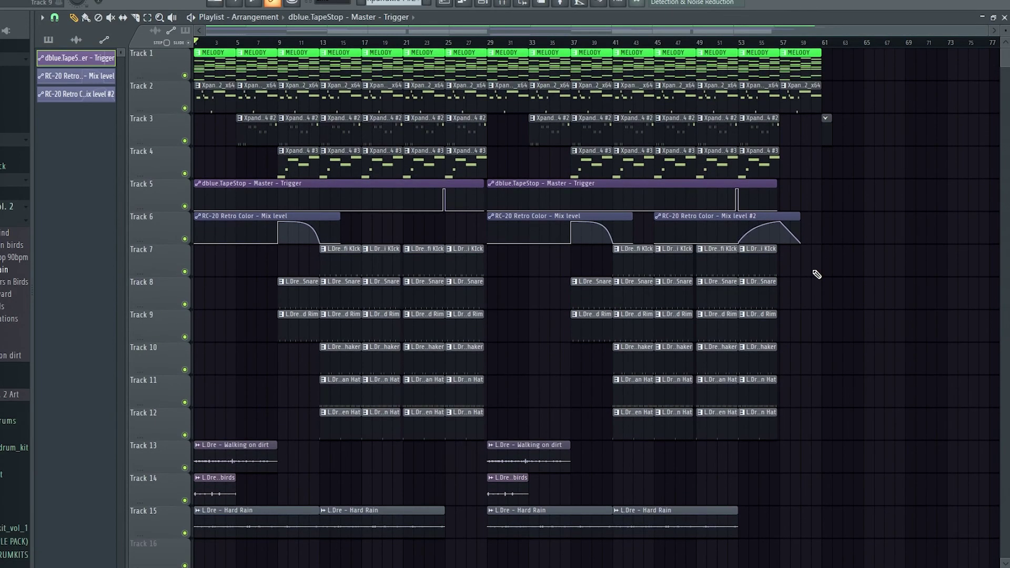